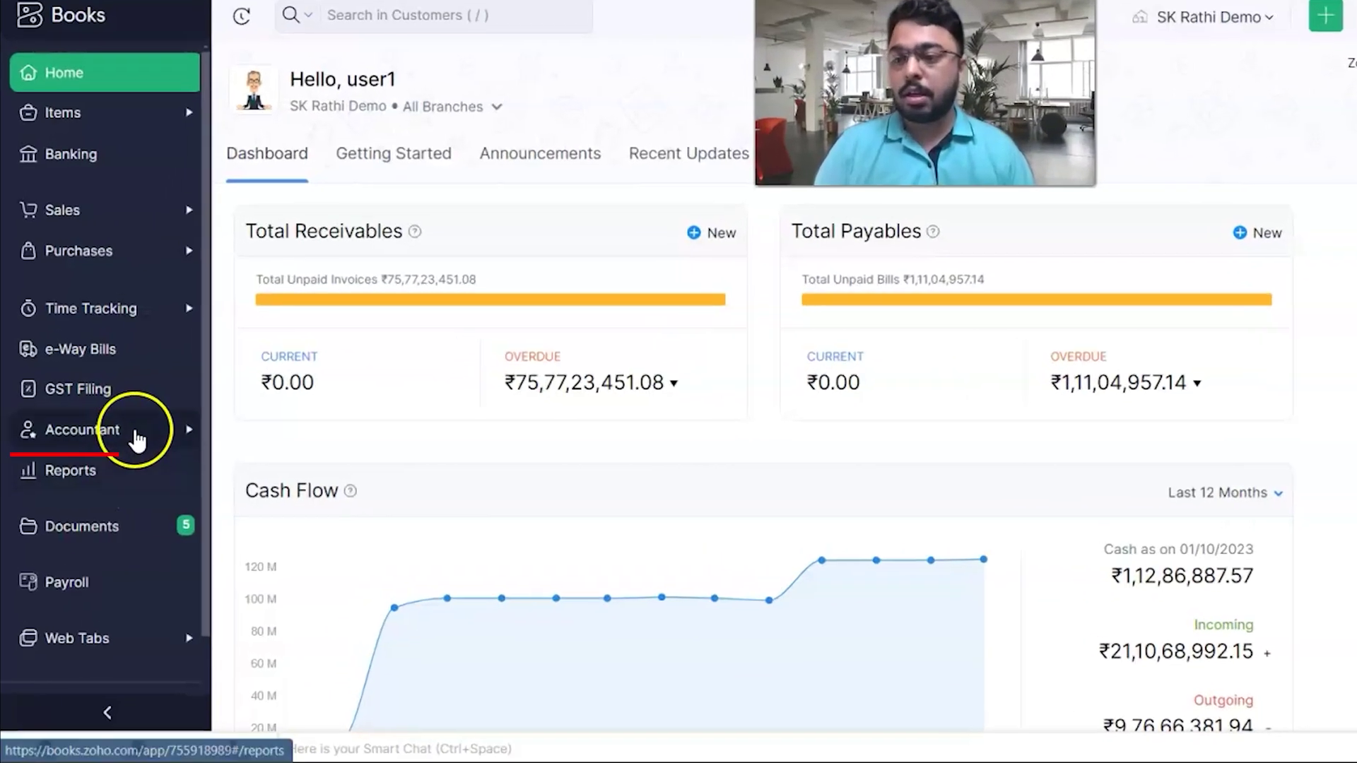
Step: Start a new manual journal in the Accountant module
left_click(112, 445)
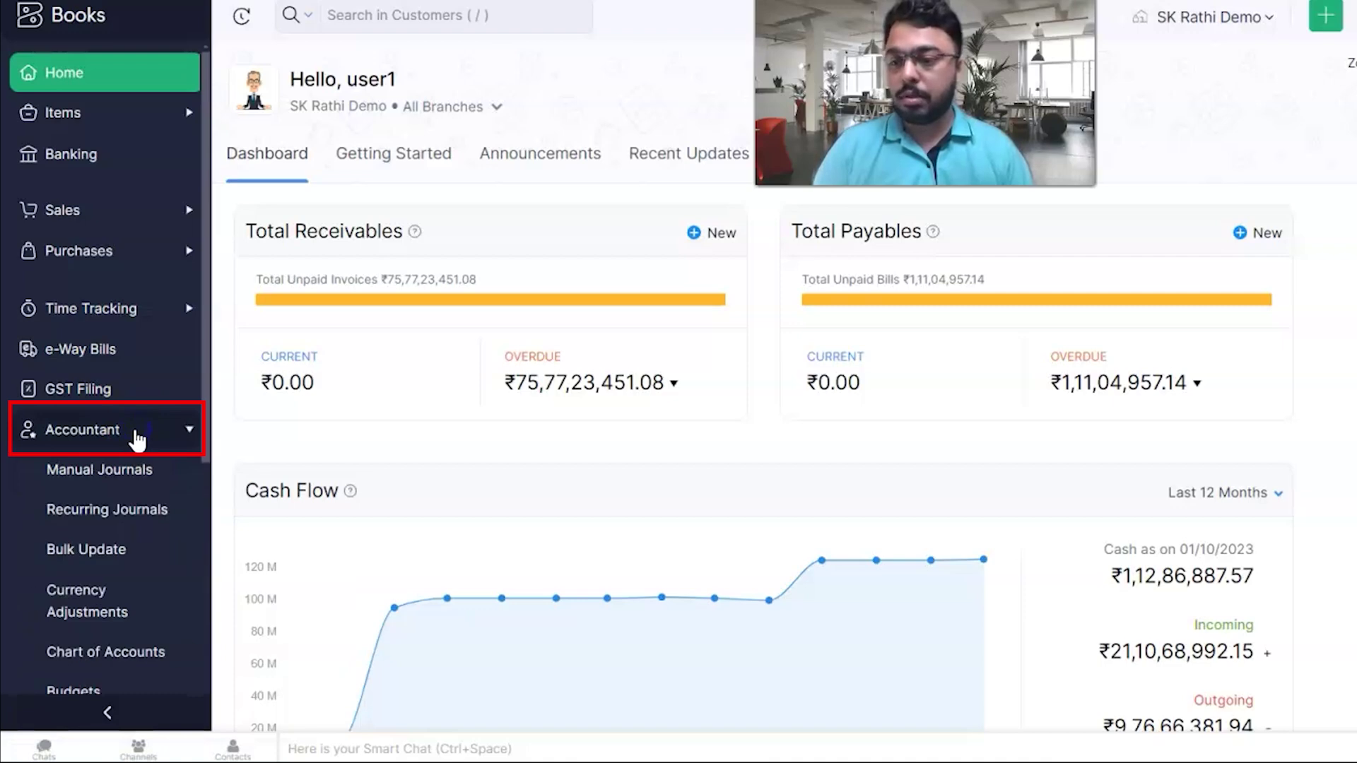
scroll(136, 452, "down", 1)
left_click(96, 406)
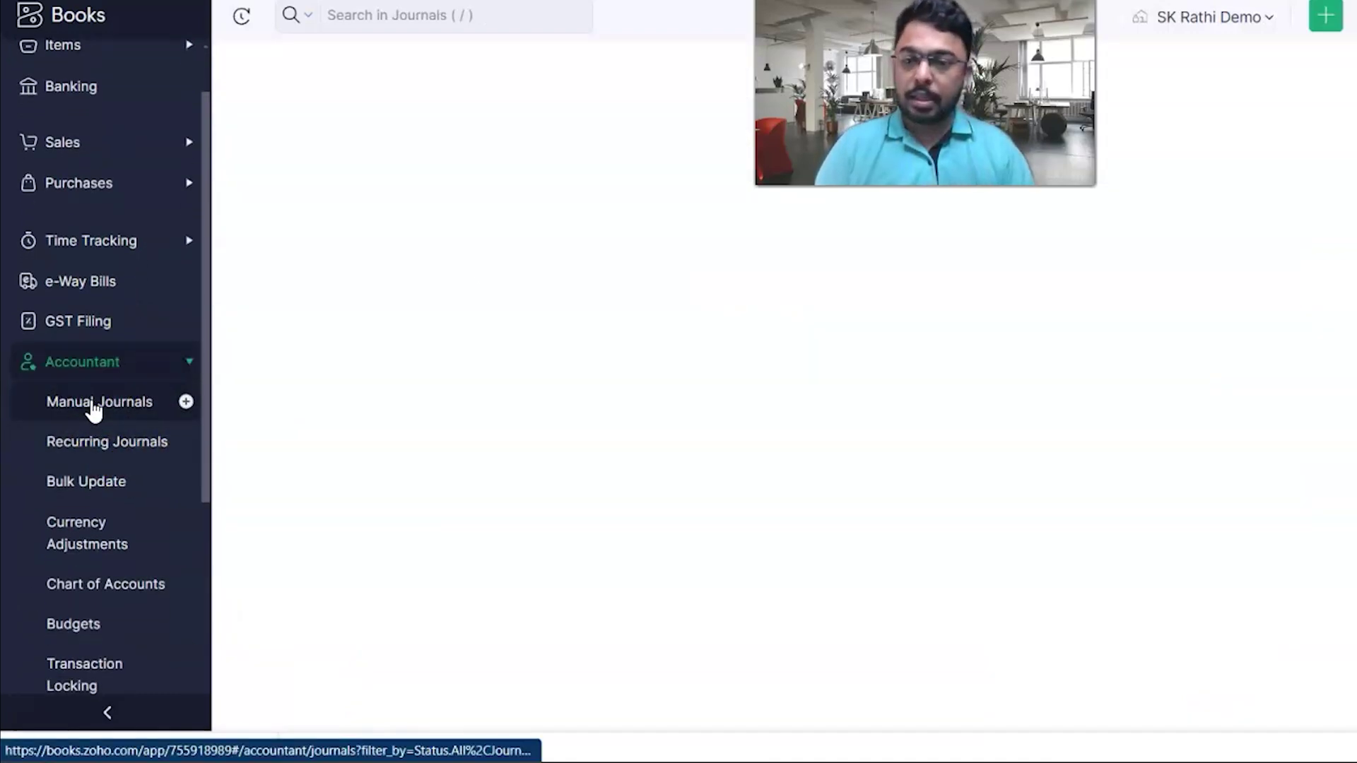
left_click(1269, 72)
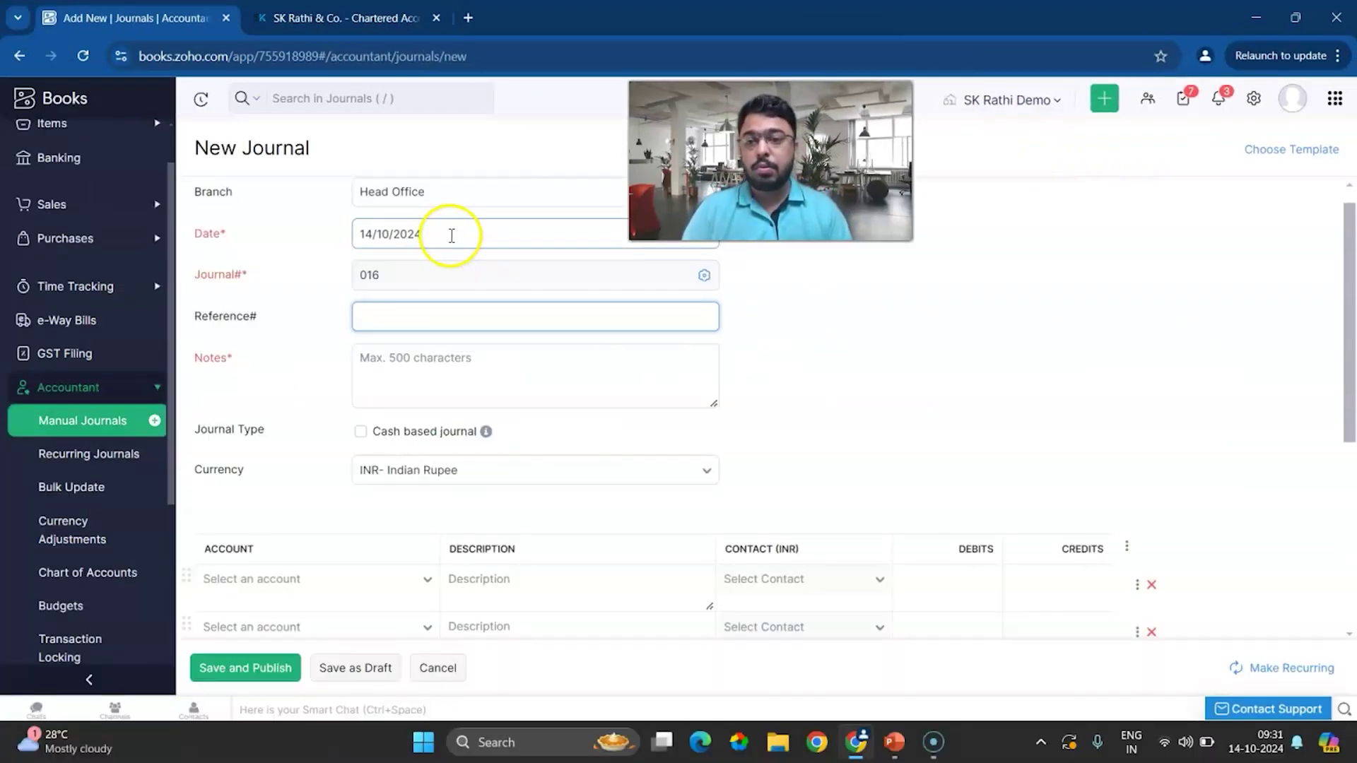
scroll(450, 254, "up", 1)
Step: Enter "Being Balance Setoff" as the notes of the new journal
left_click(453, 248)
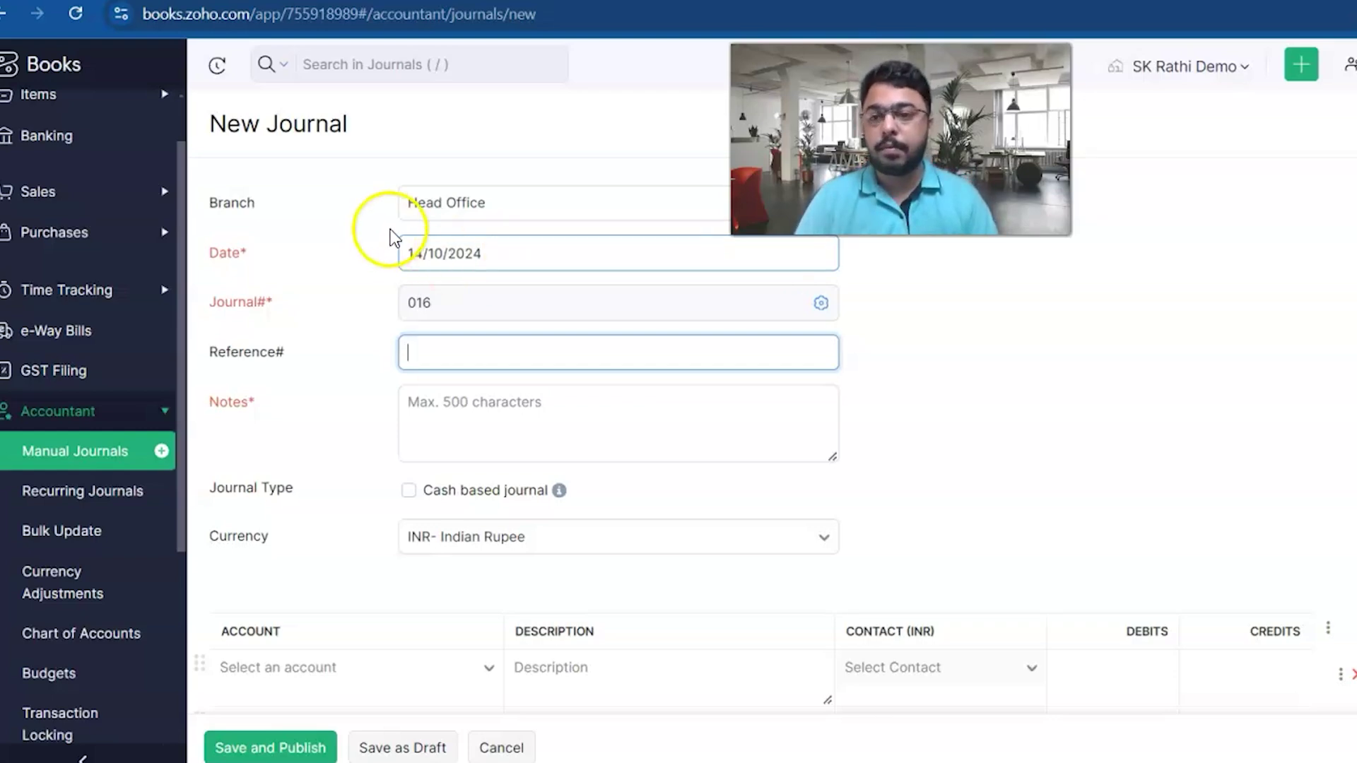
left_click(446, 414)
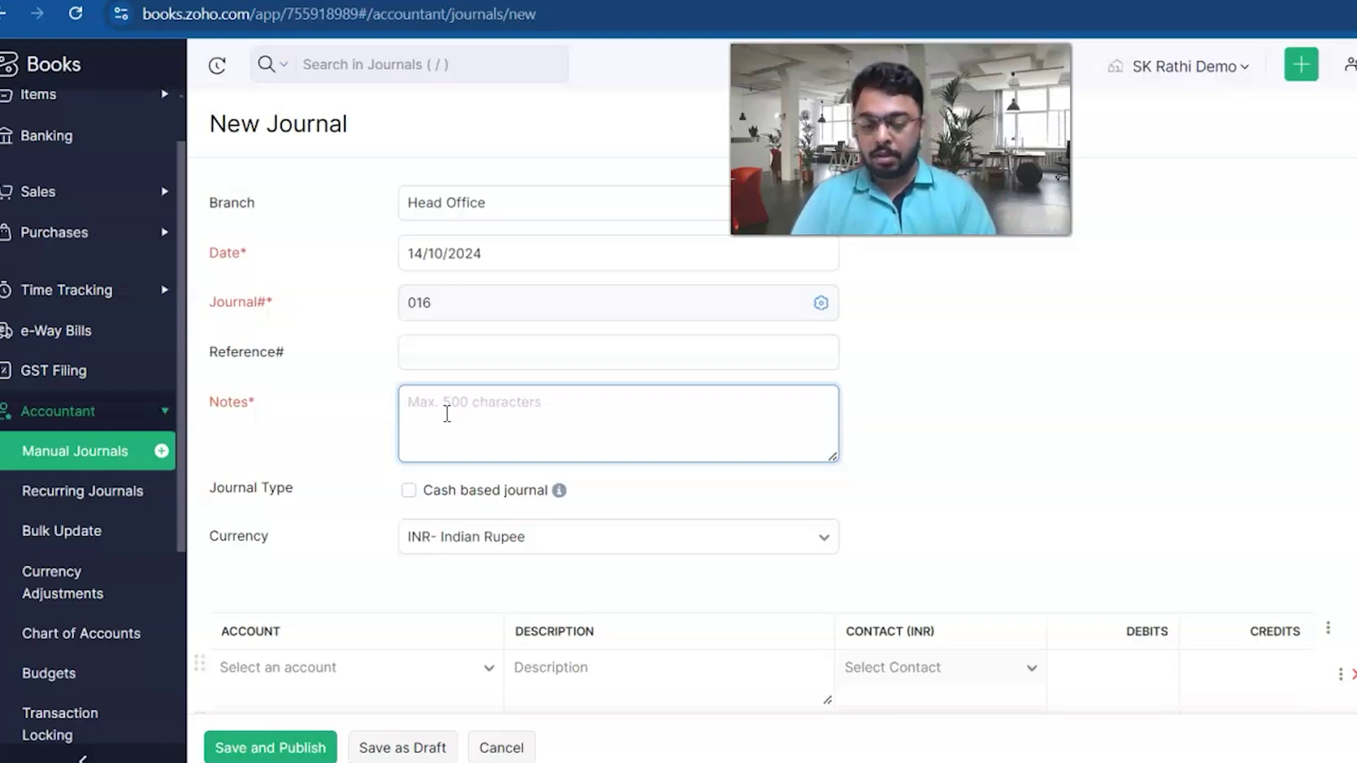
type("Being Balance Setoff")
Step: Fill the first journal line with Accounts Payable, vendor Zoho Guru Consulting Pvt Ltd and a debit of 500
scroll(446, 414, "down", 3)
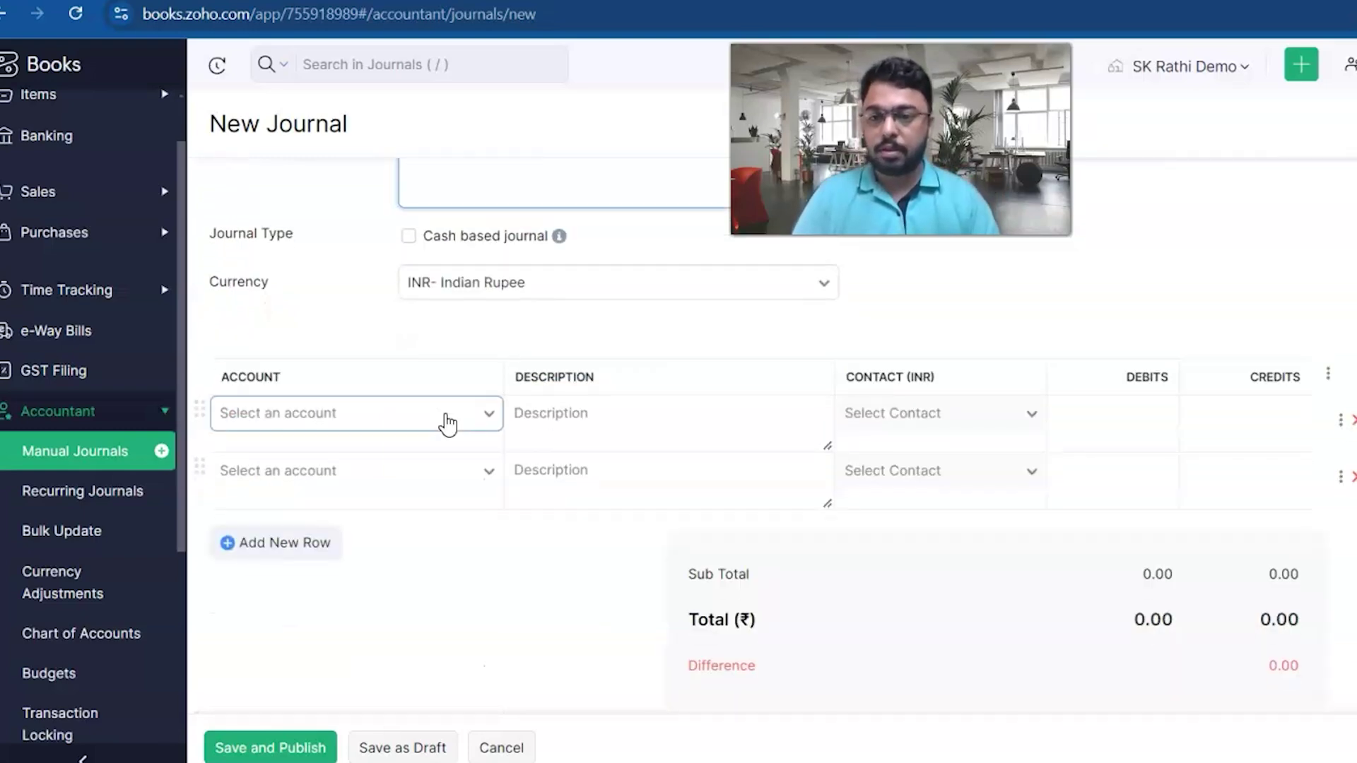
left_click(352, 414)
type("accounts paya")
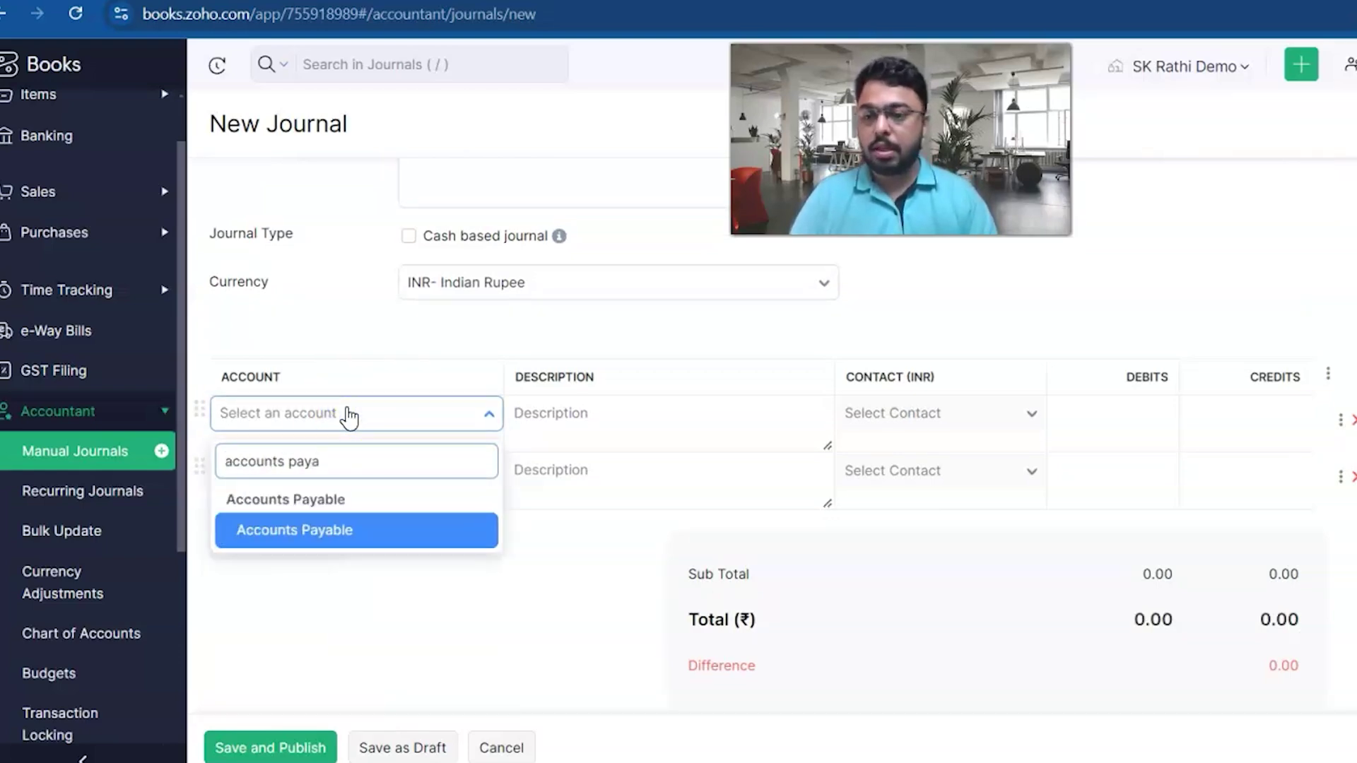
key("Return")
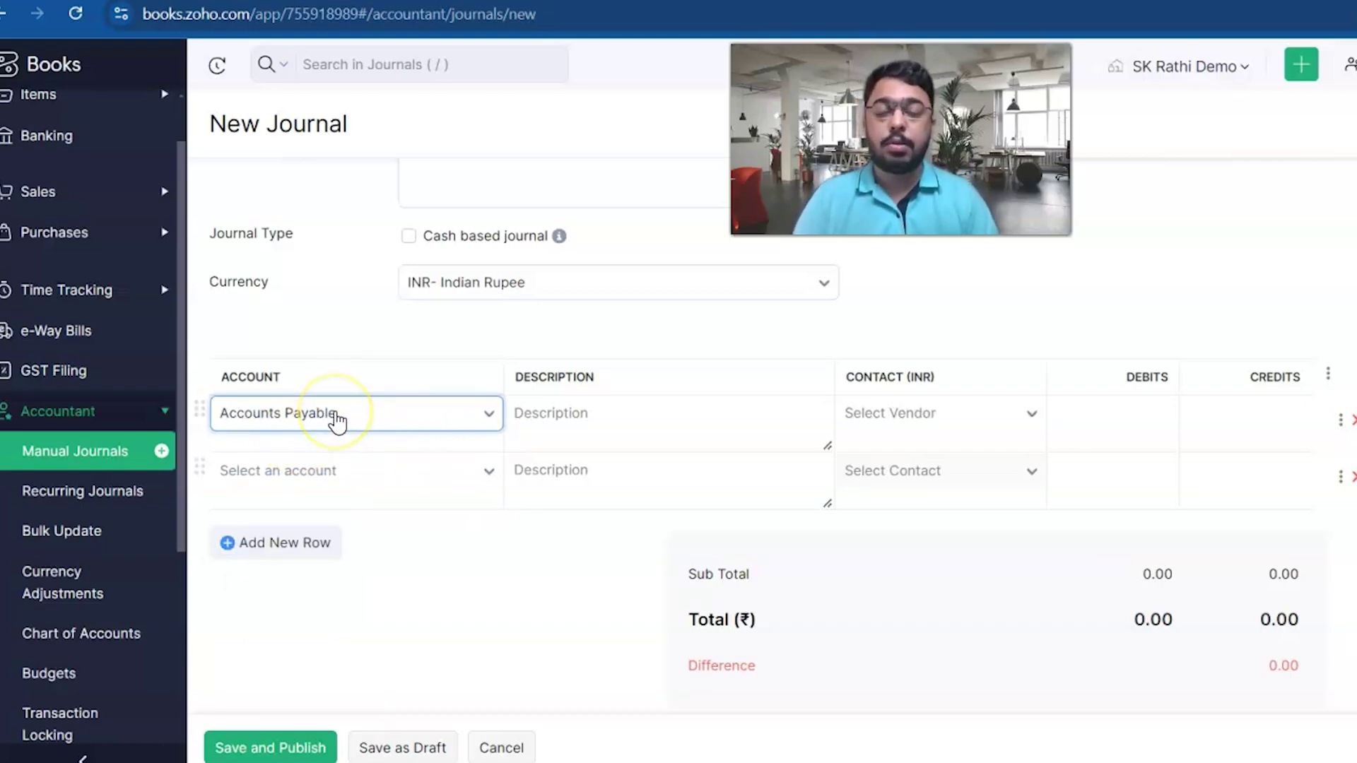
left_click_drag(843, 376, 939, 375)
left_click(938, 424)
type("zoho g")
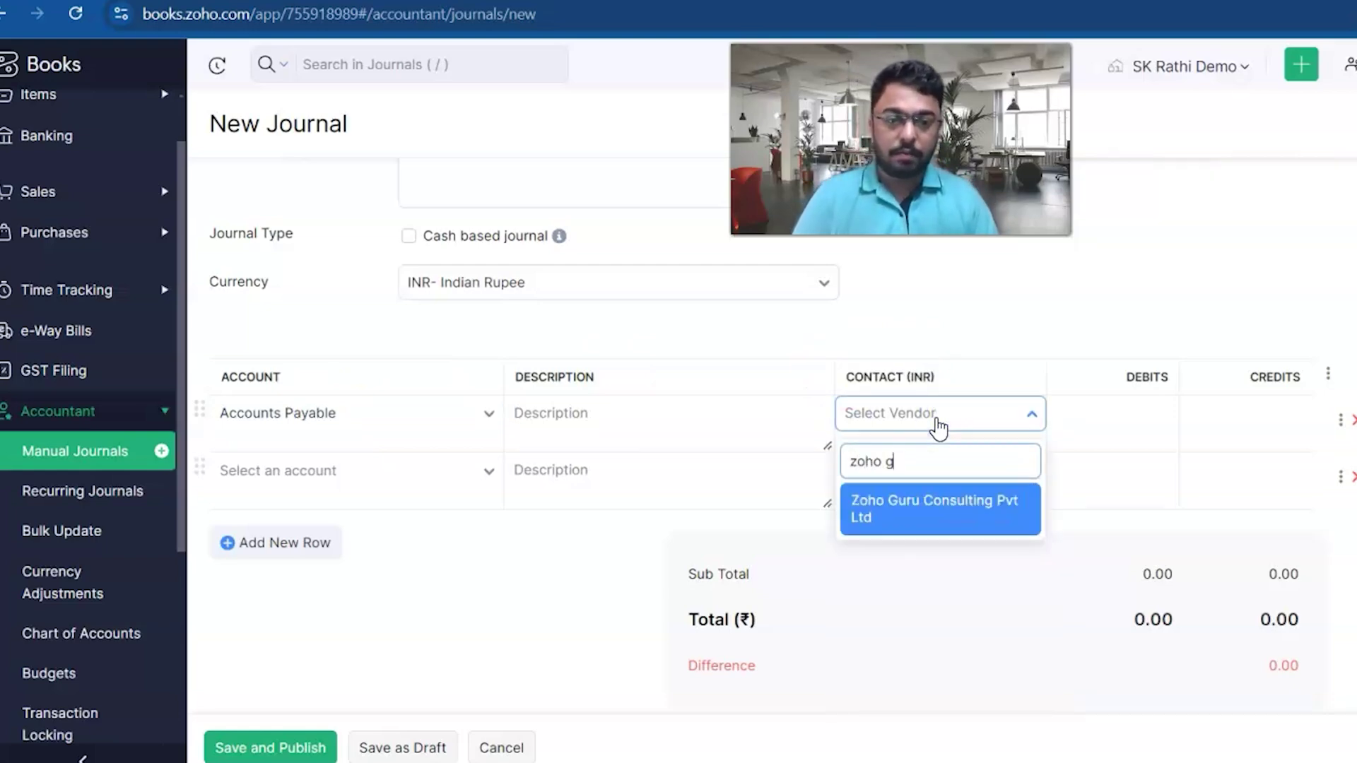
key("Return")
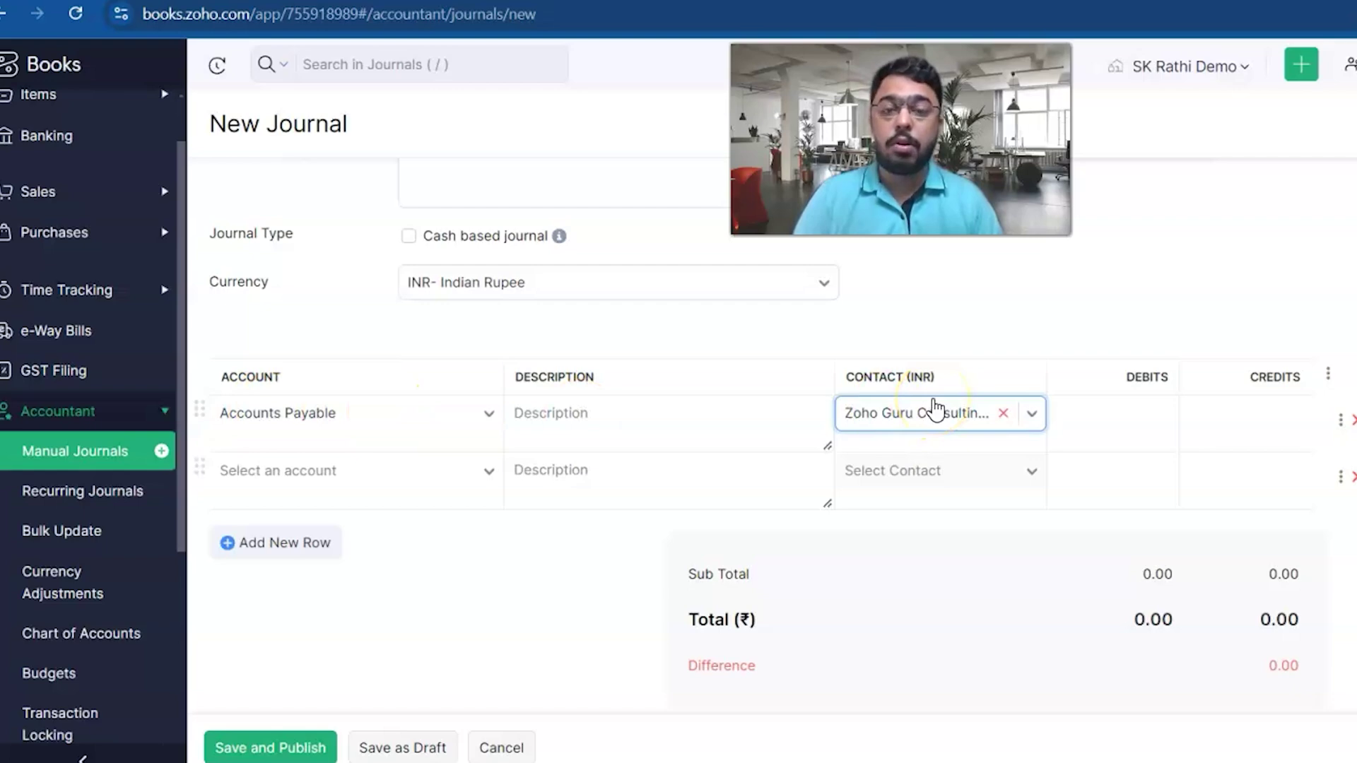
left_click(1098, 417)
type("500")
Step: Fill the second line with Accounts Receivable, customer Zoho Guru Consulting Pvt Ltd and a credit of 500, and publish the journal
left_click(375, 473)
type("accounts rec")
key("Return")
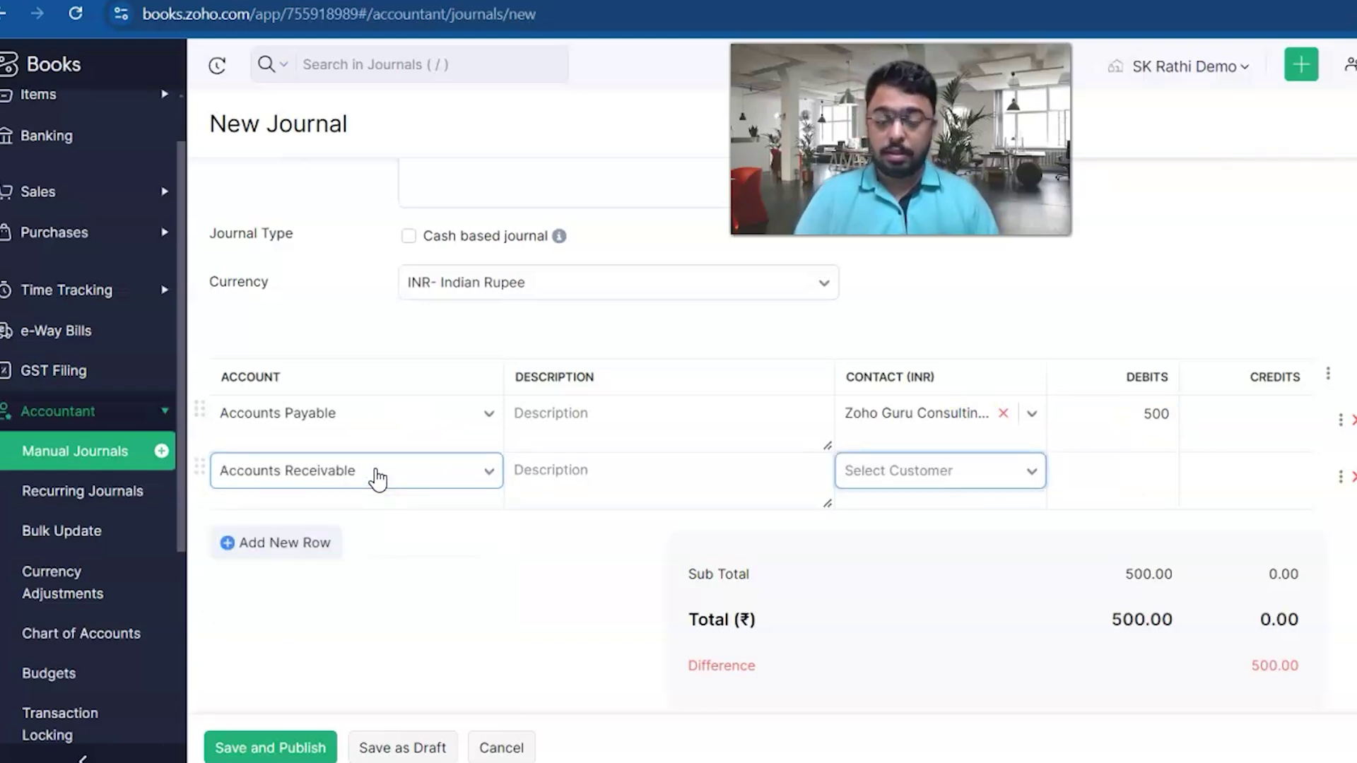
left_click(499, 460)
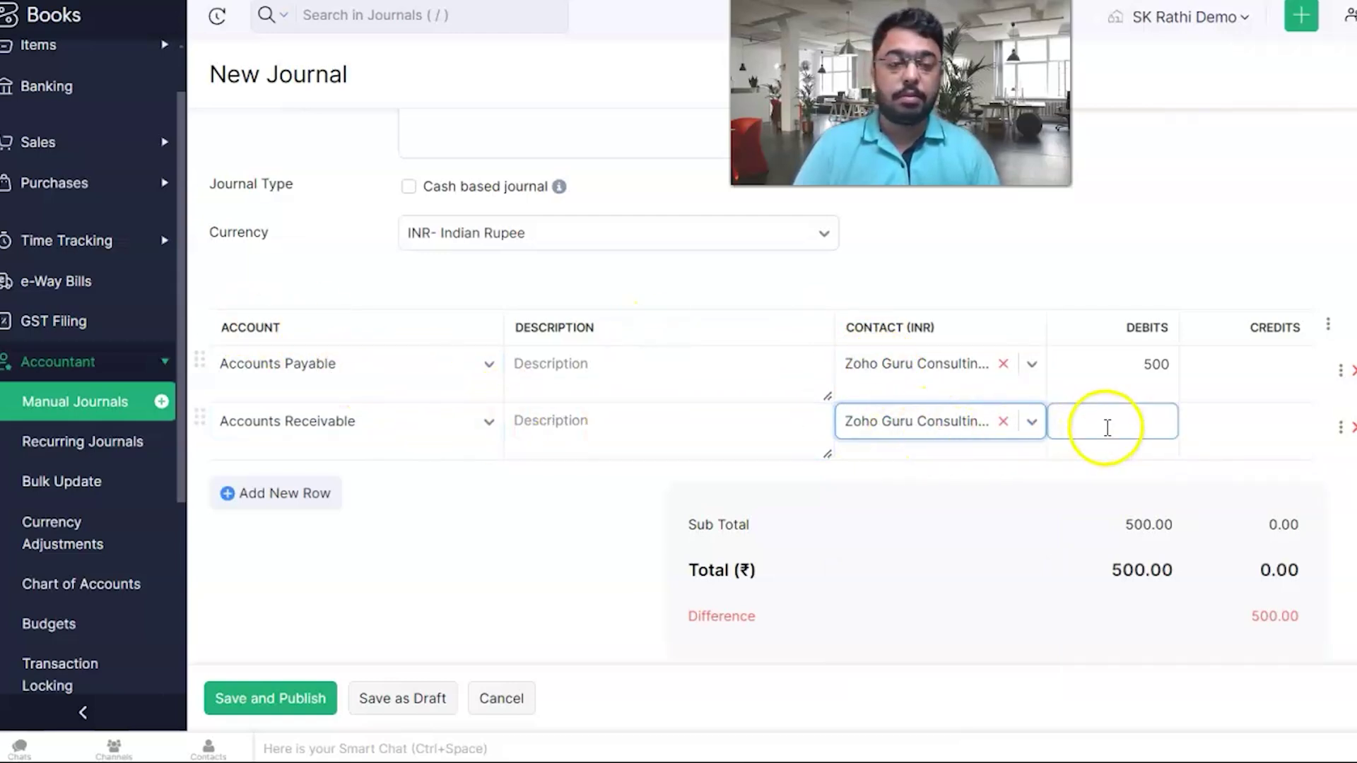
left_click(1188, 424)
type("500")
left_click(920, 561)
left_click(230, 700)
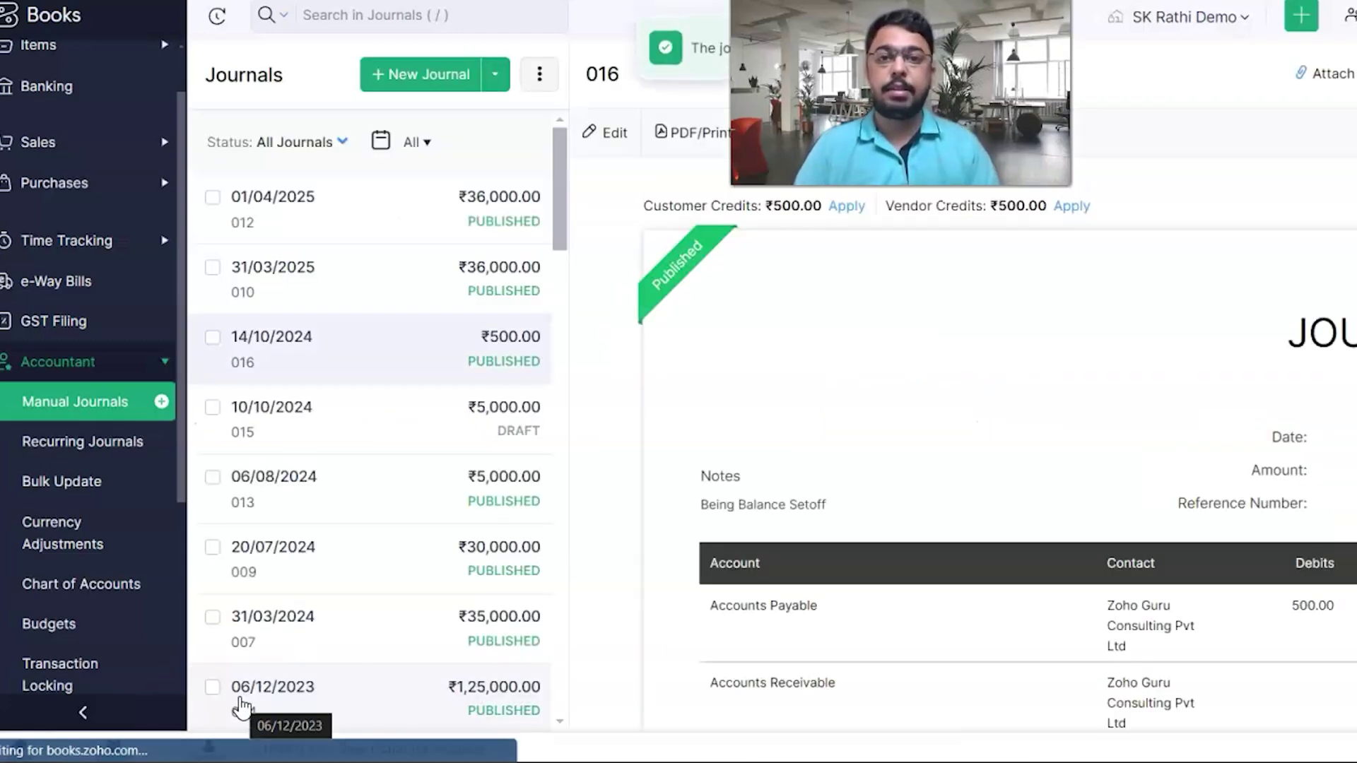
Step: Copy the contact name Zoho Guru Consulting Pvt Ltd from the published journal, search the customers for it and open that customer's record
scroll(893, 485, "down", 3)
left_click(1104, 435)
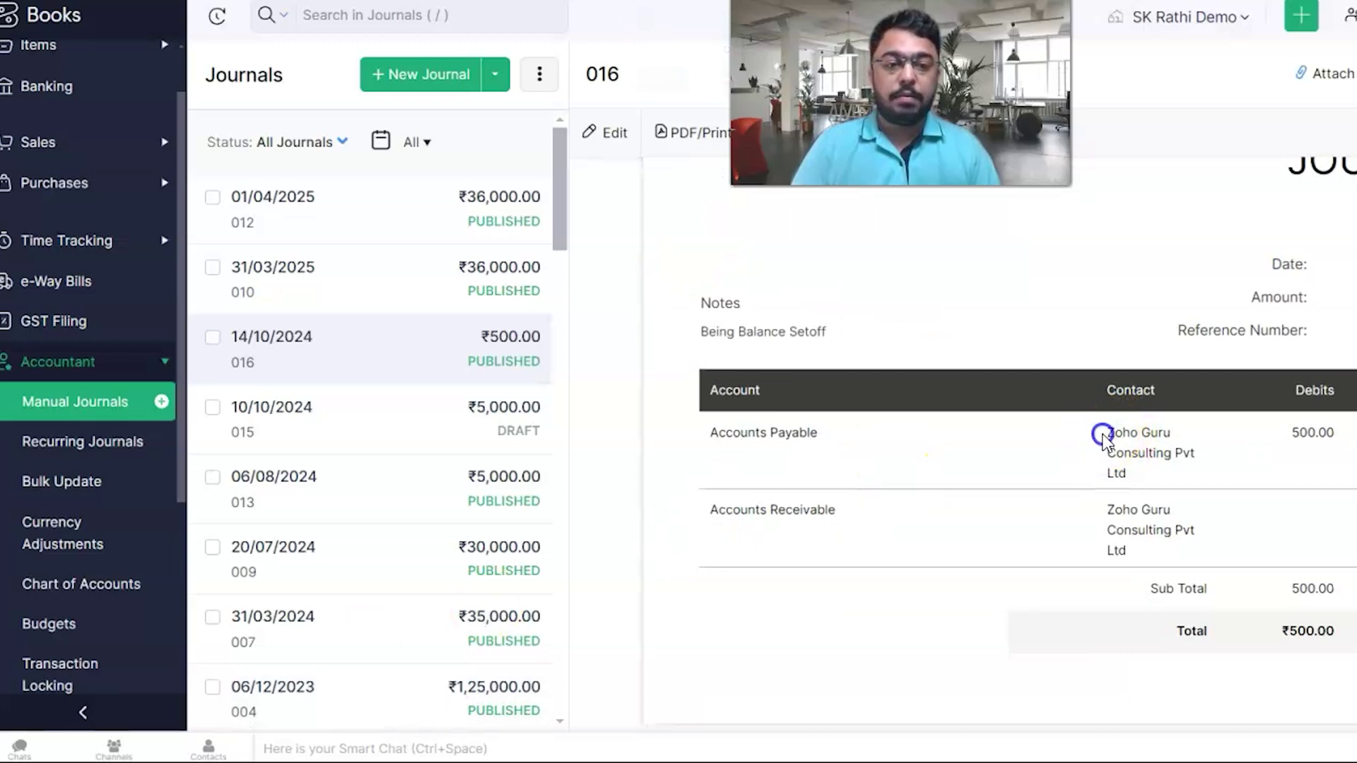
left_click_drag(1102, 436, 1144, 474)
key("ctrl+c")
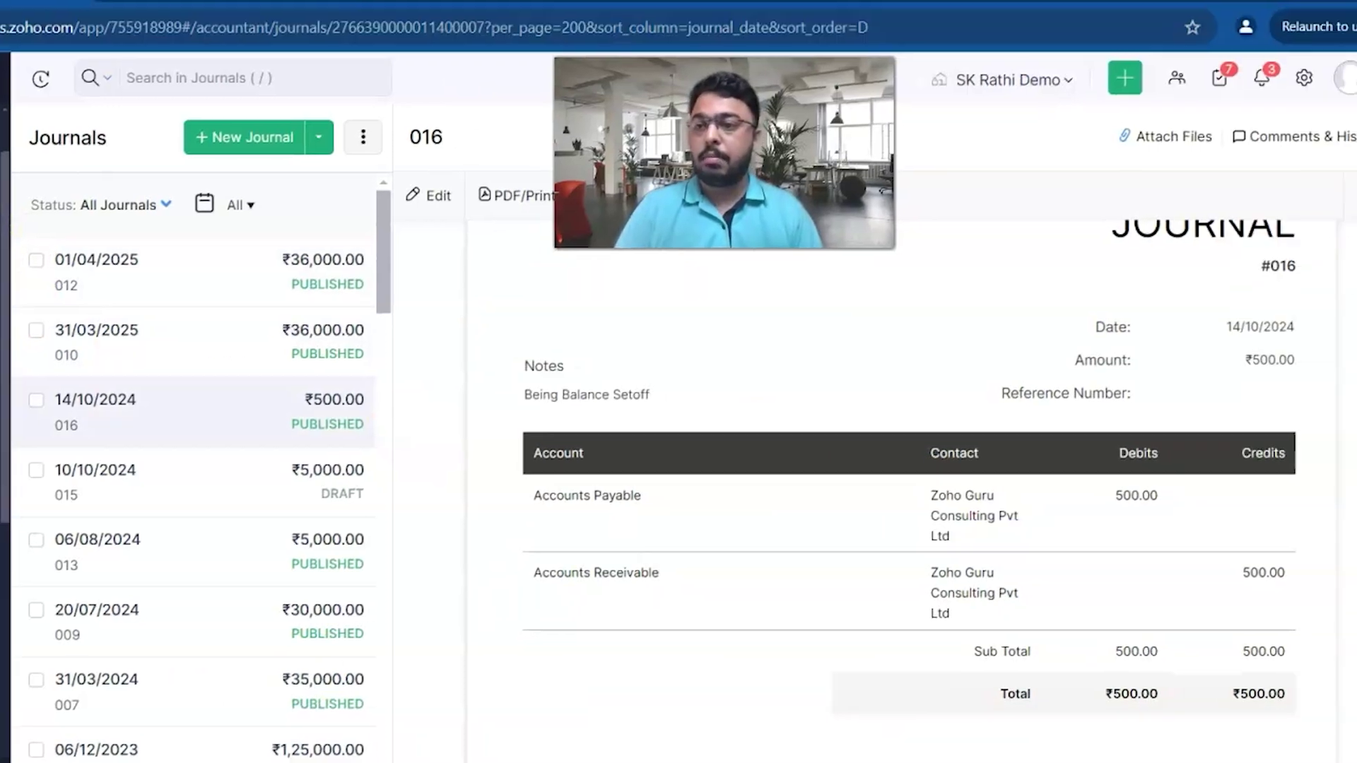
left_click(146, 142)
right_click(257, 76)
left_click(276, 142)
key("Return")
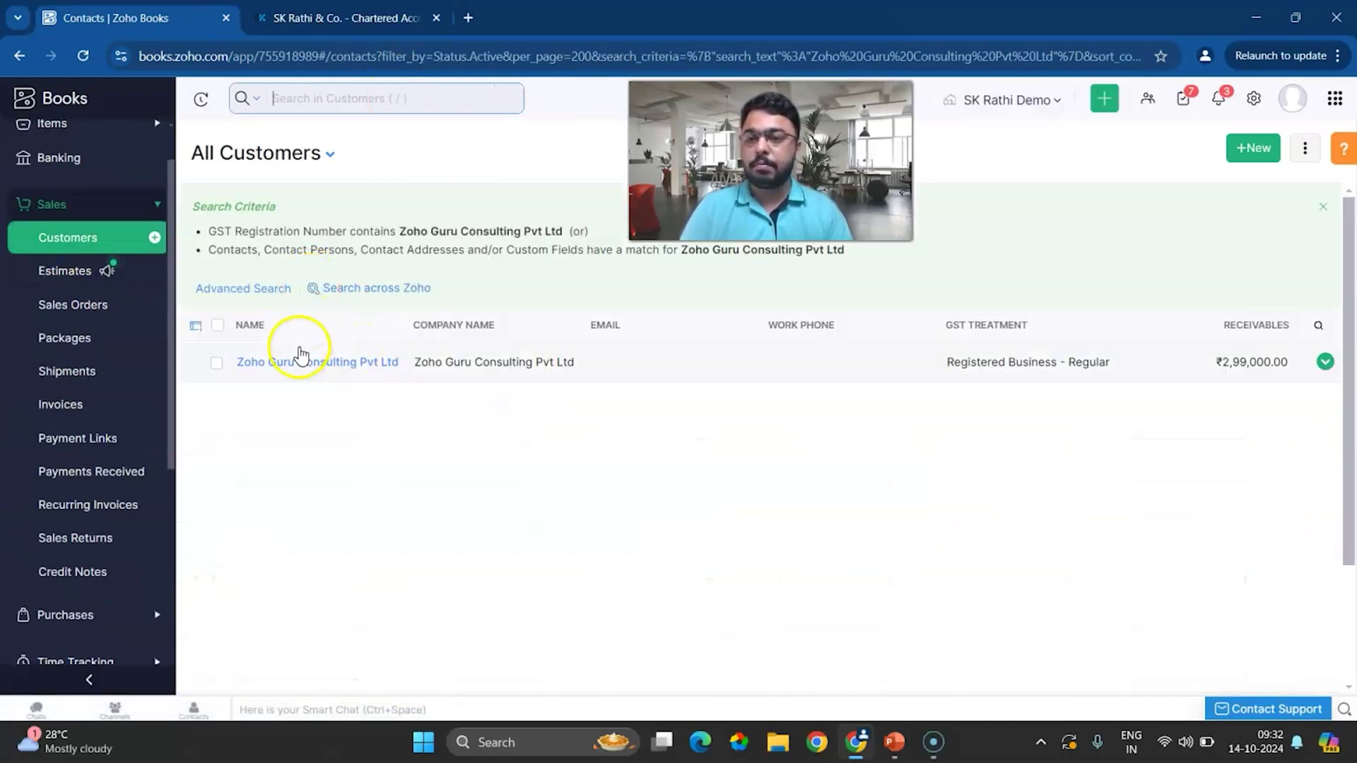
left_click(300, 356)
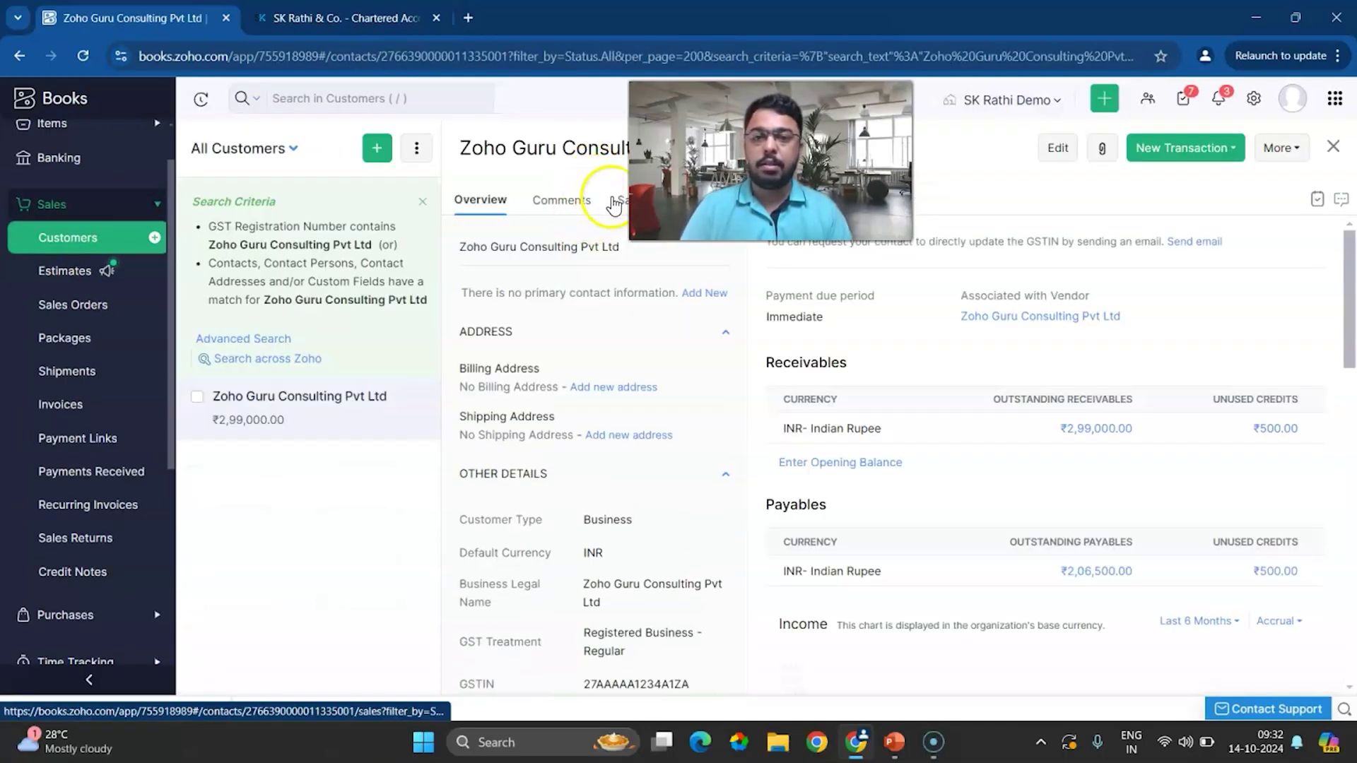
Step: Check the customer's sales transactions, expanding the Journals section to view the posted journal
left_click(613, 204)
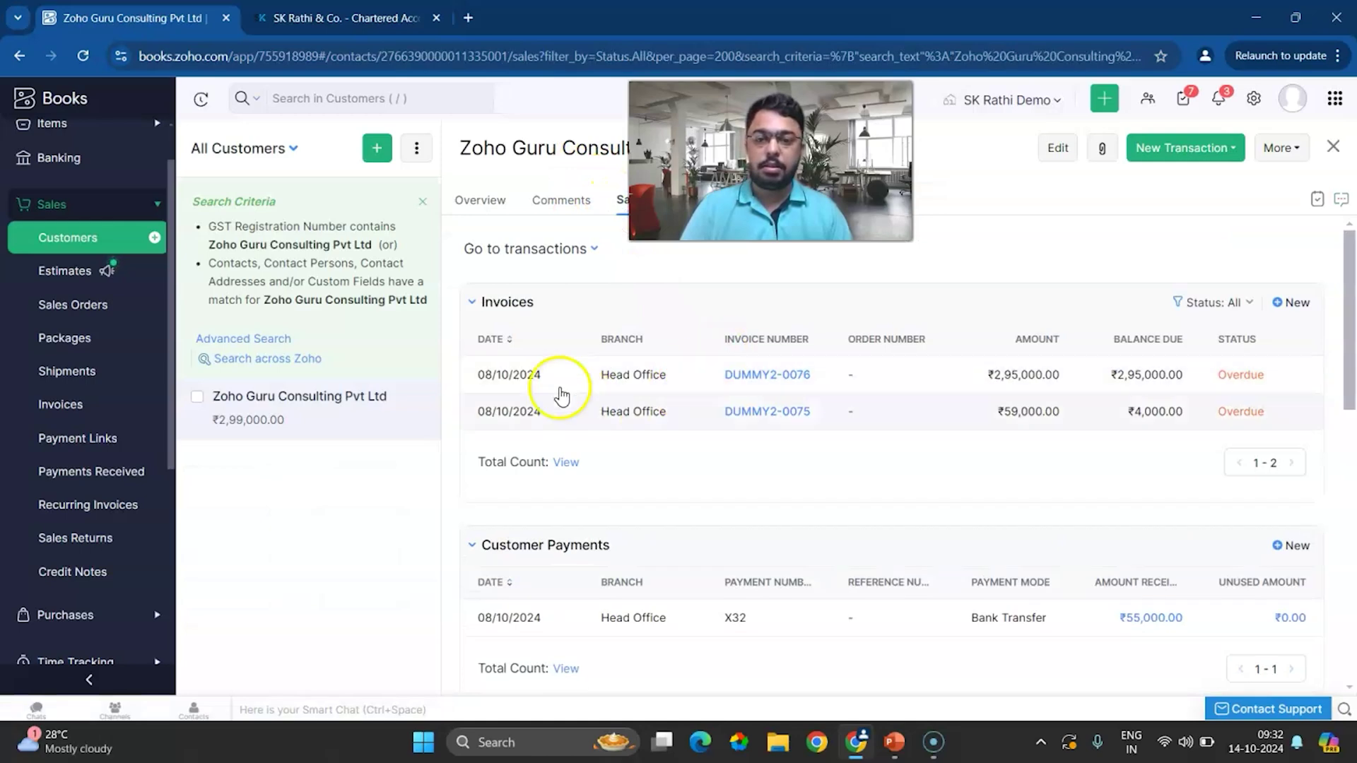
scroll(667, 578, "down", 8)
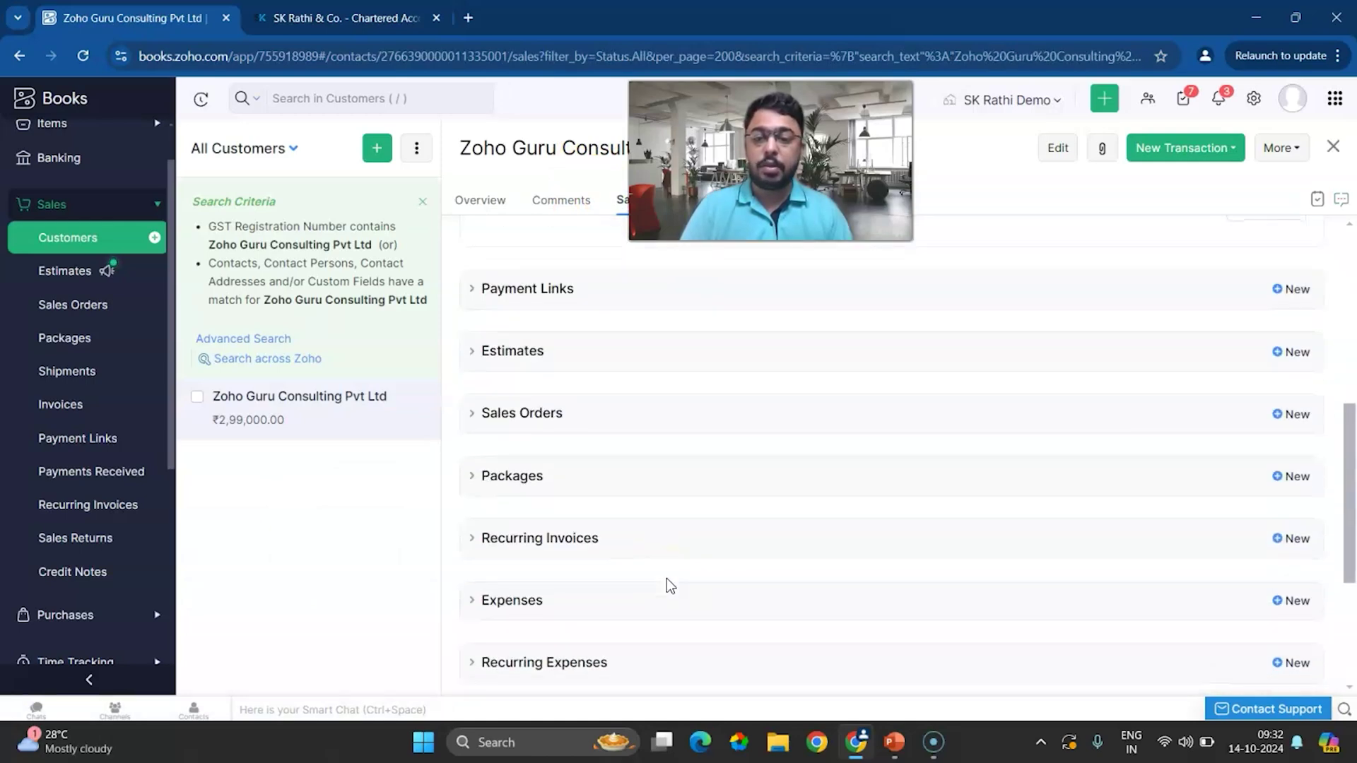
scroll(530, 493, "down", 3)
left_click(504, 543)
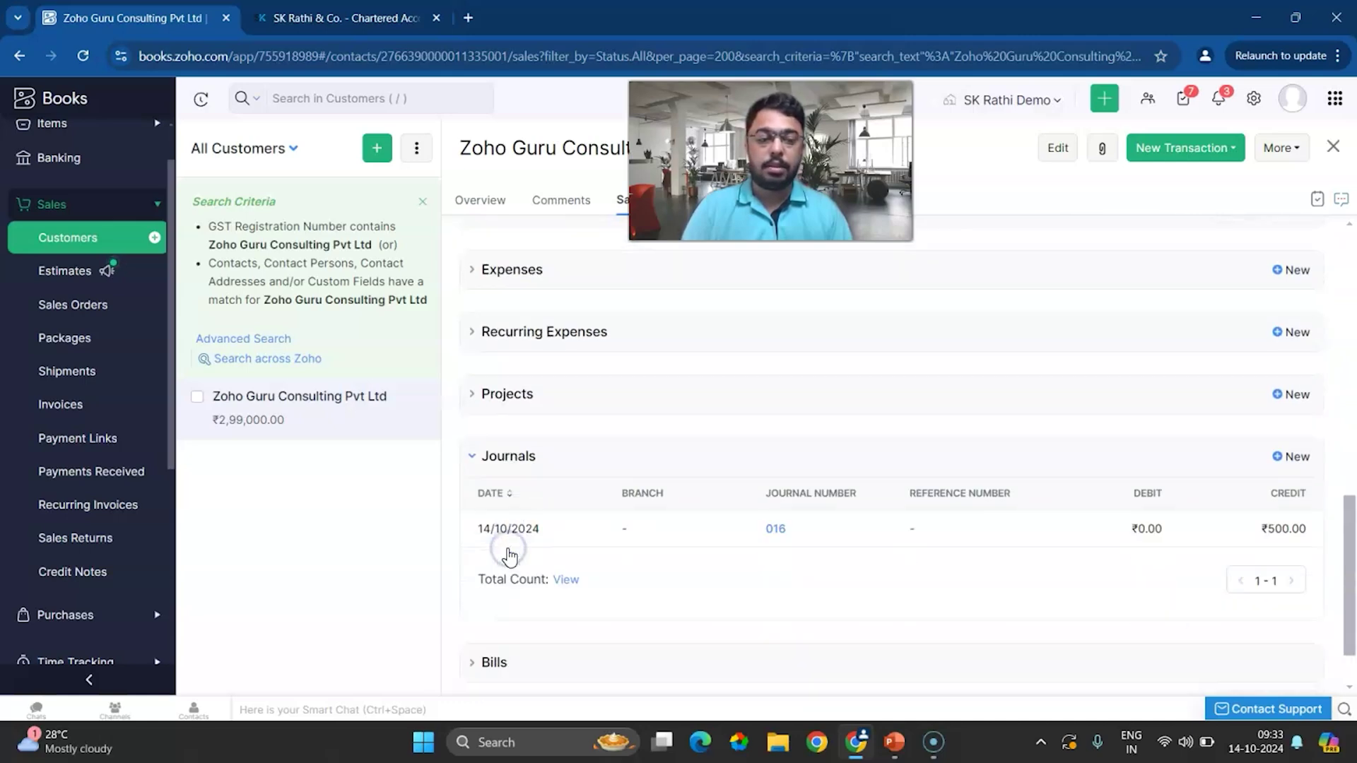
scroll(657, 430, "up", 12)
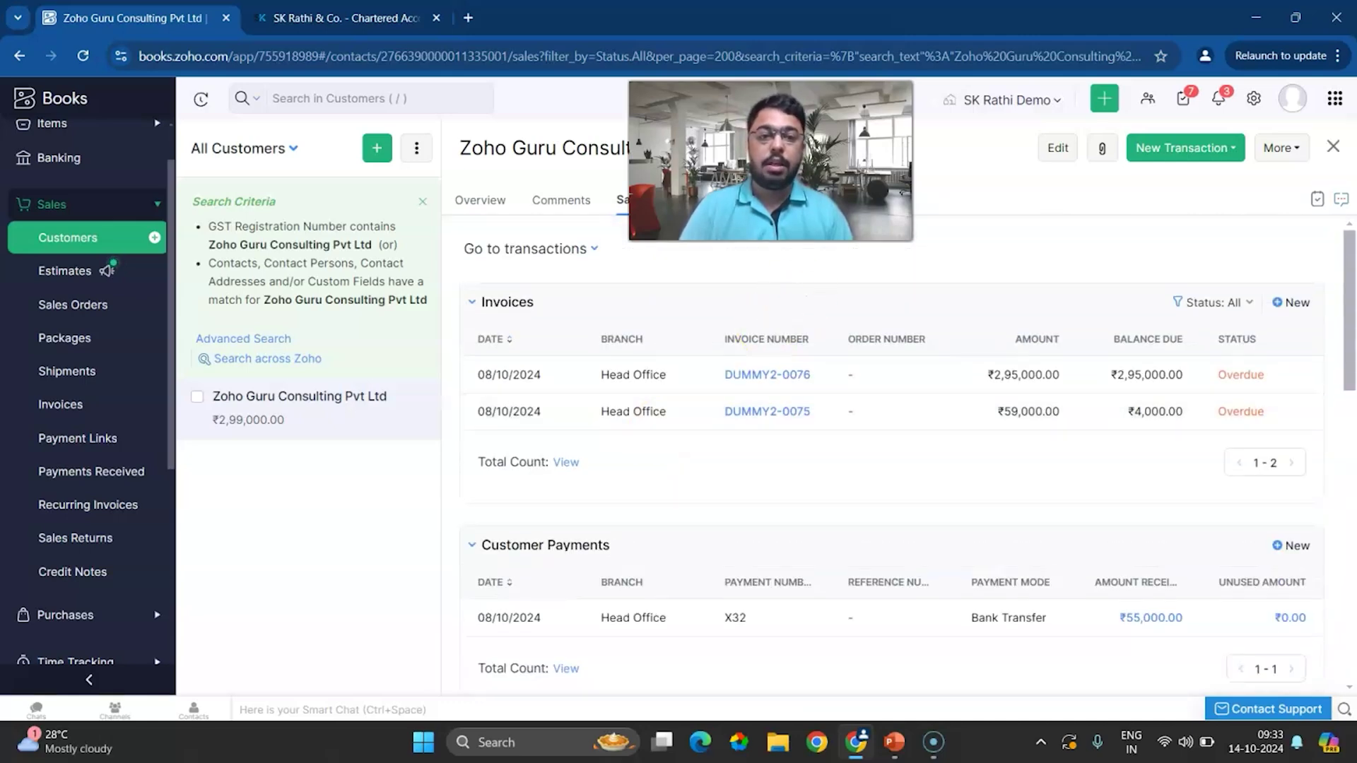
Step: Open the customer's statement and examine the journal amount in the transaction table
key("alt+Tab")
left_click(823, 200)
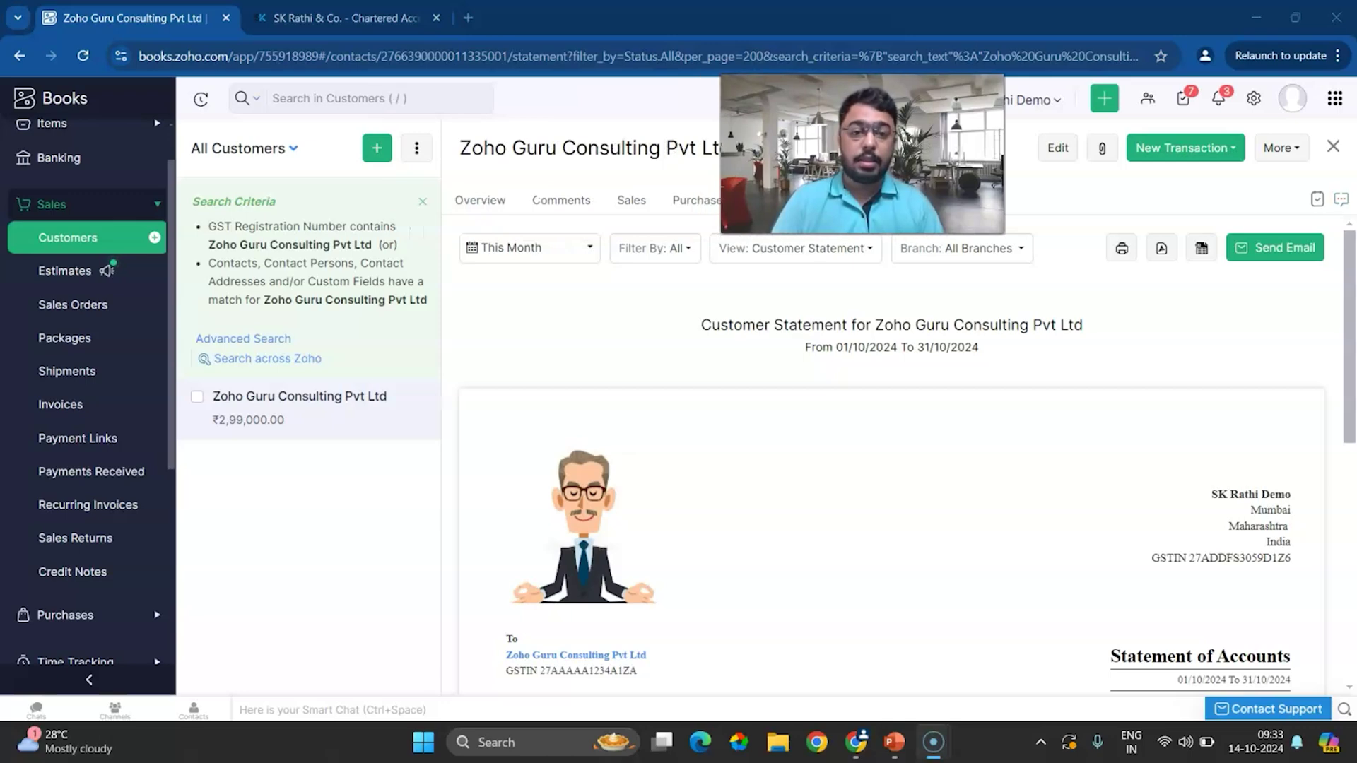
scroll(821, 492, "down", 3)
scroll(821, 491, "down", 4)
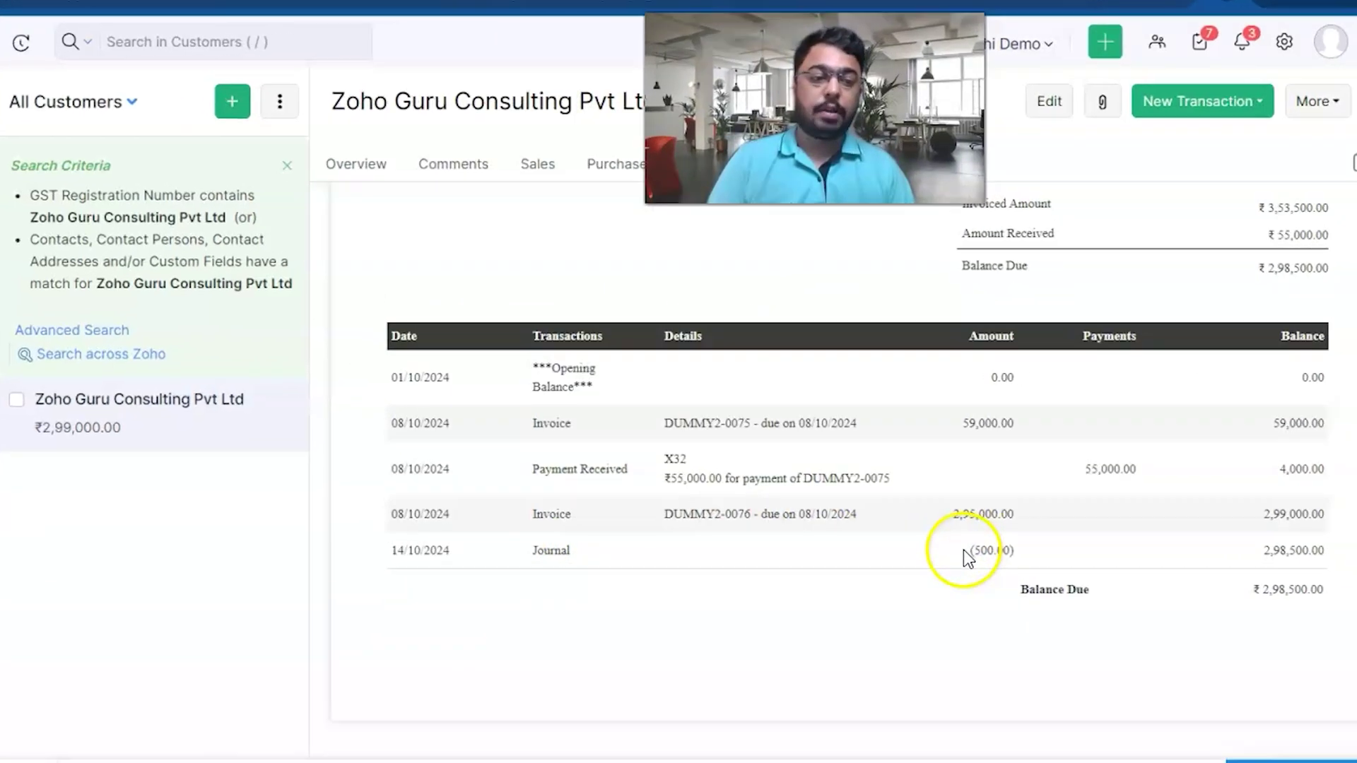
left_click_drag(987, 522, 1052, 516)
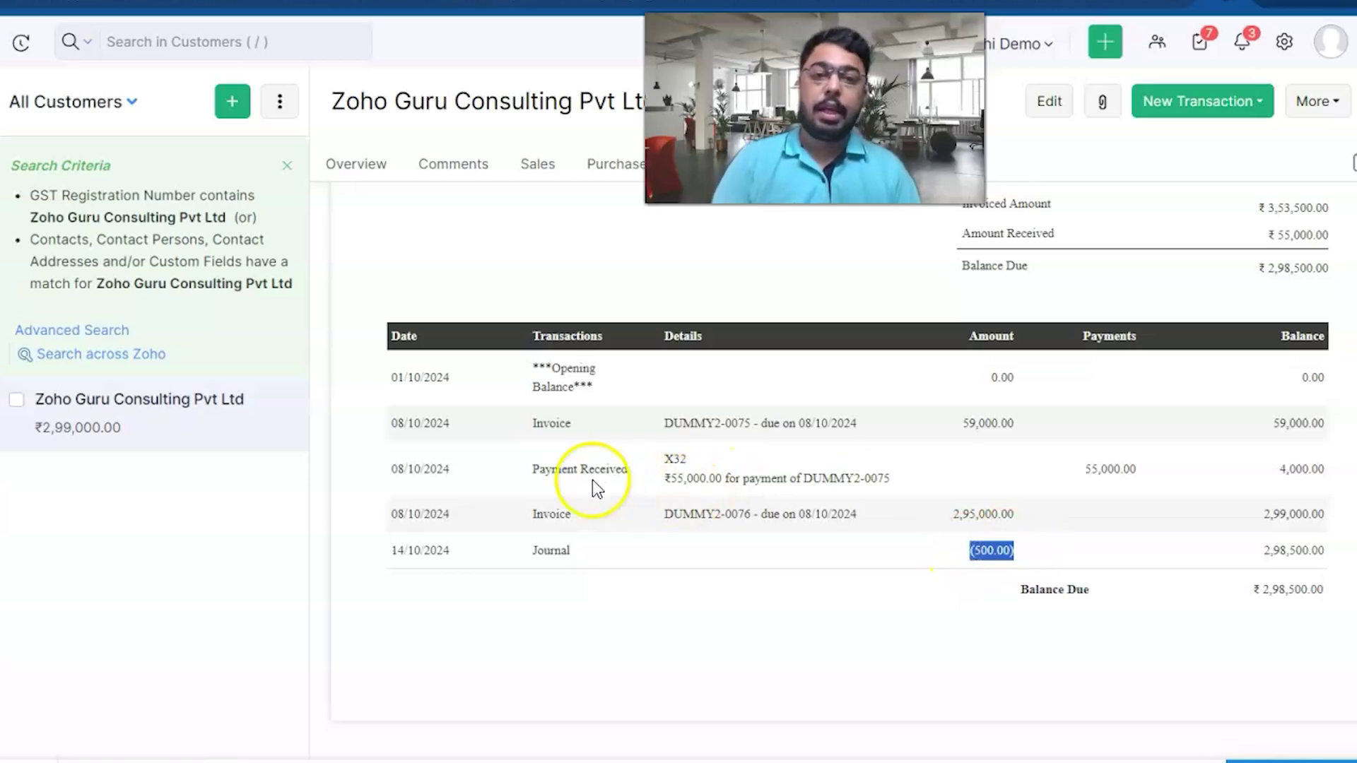
left_click(555, 277)
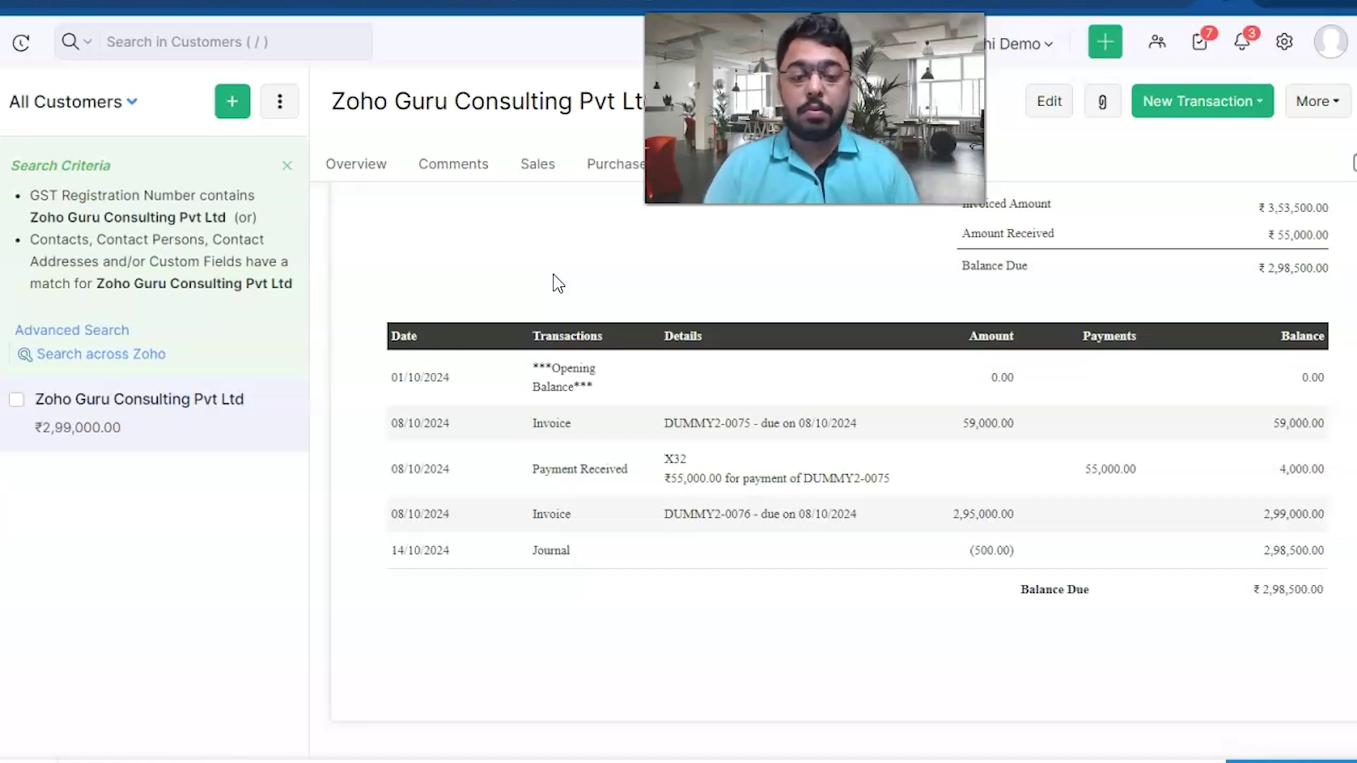
key("alt+Tab")
key("alt+Tab")
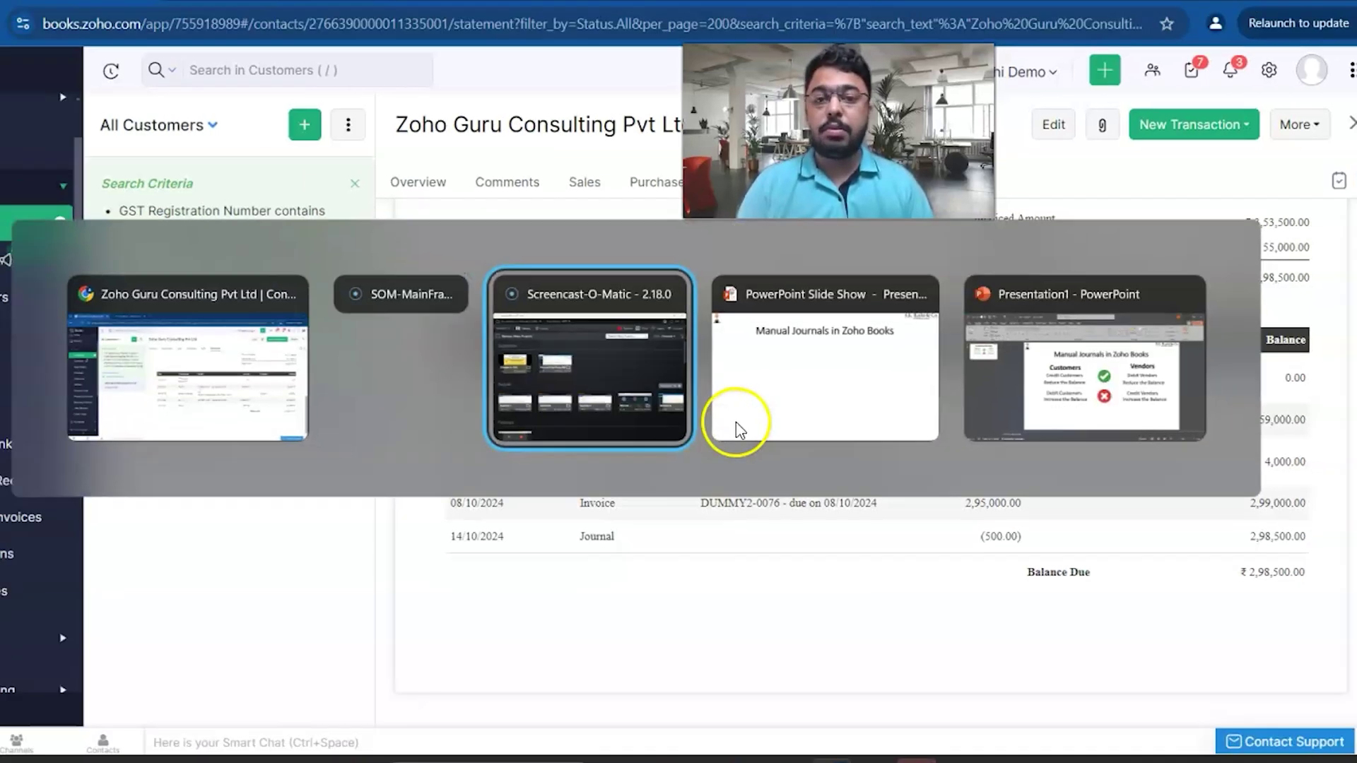
left_click(736, 422)
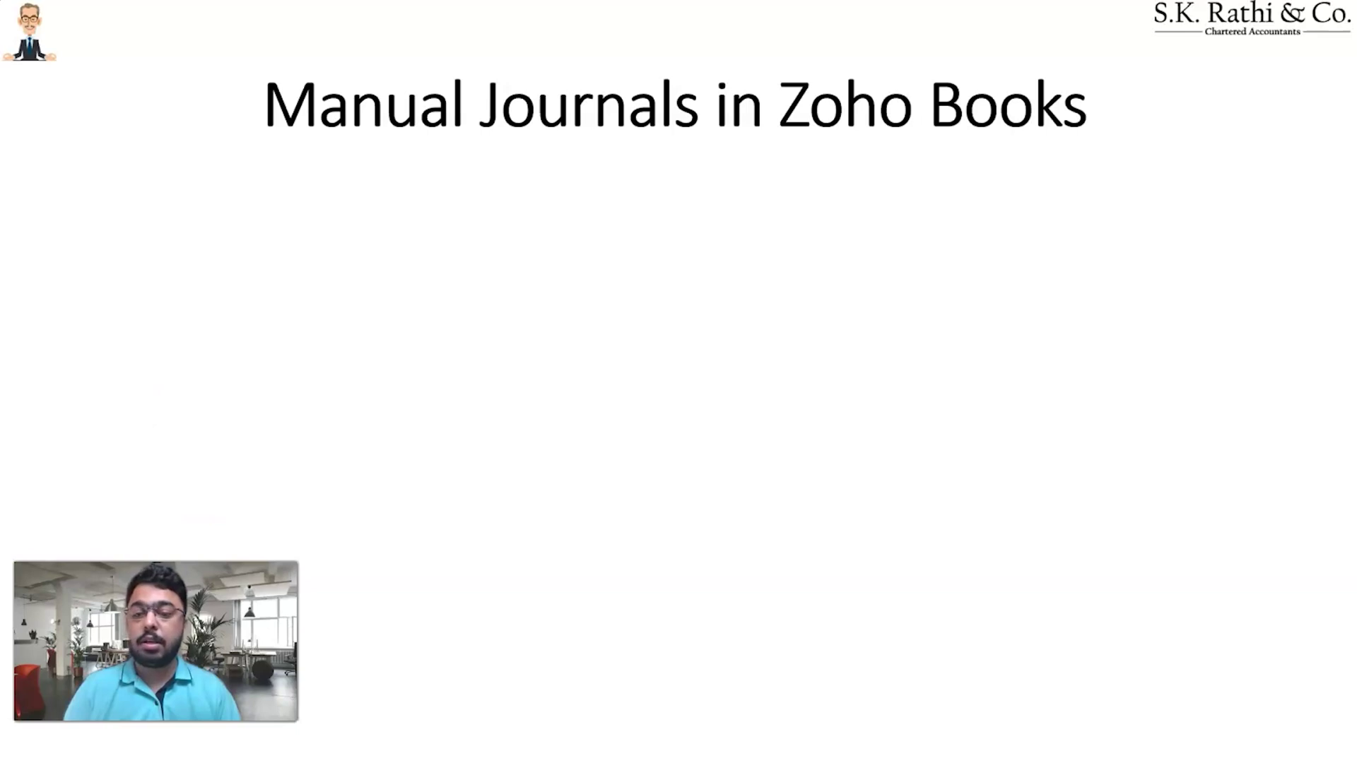
left_click(595, 387)
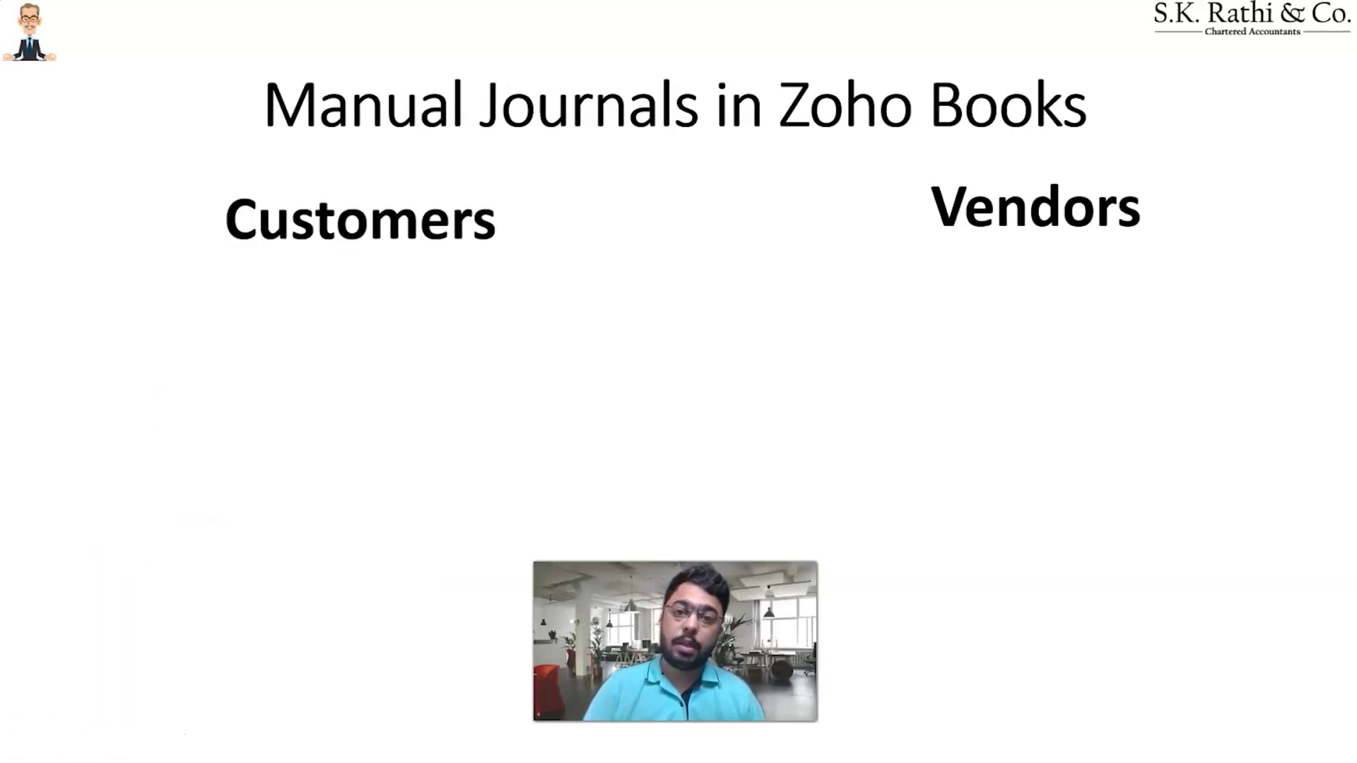
key("Right")
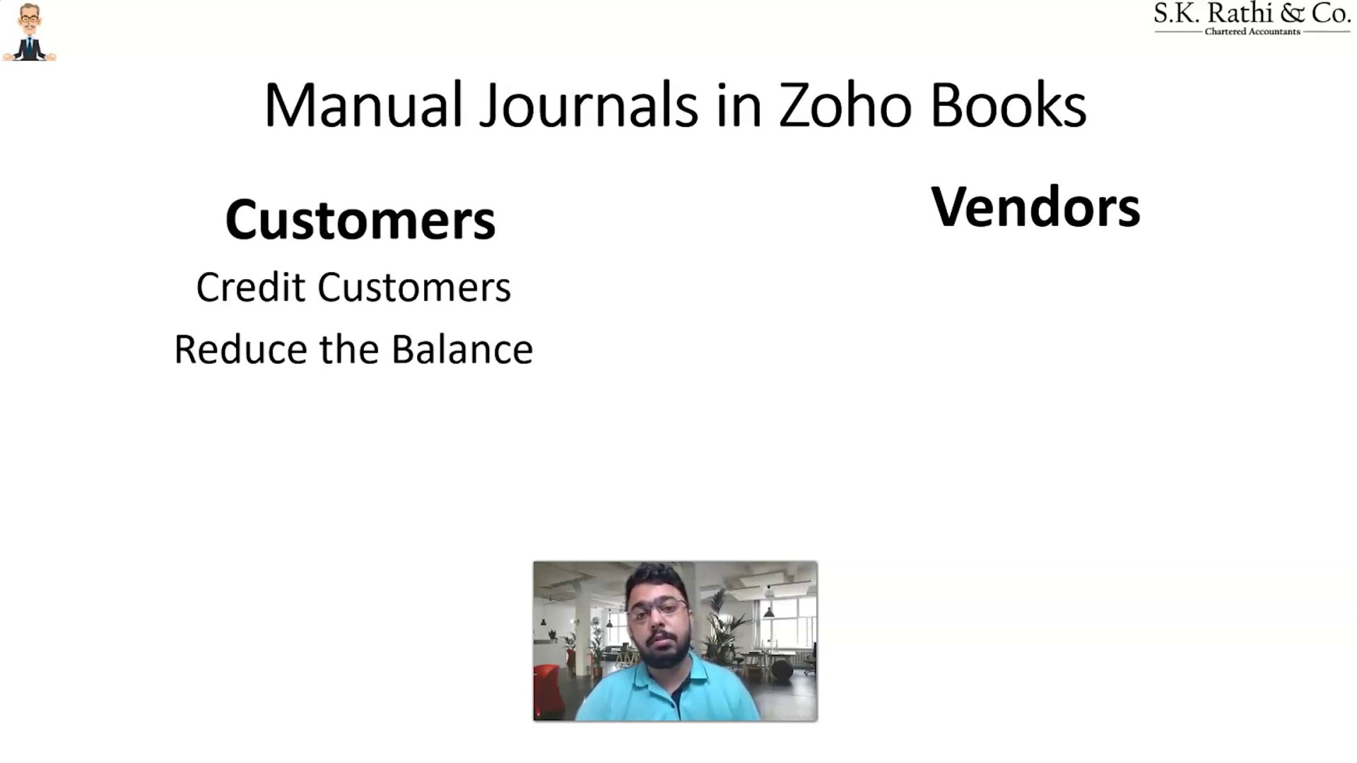
key("Right")
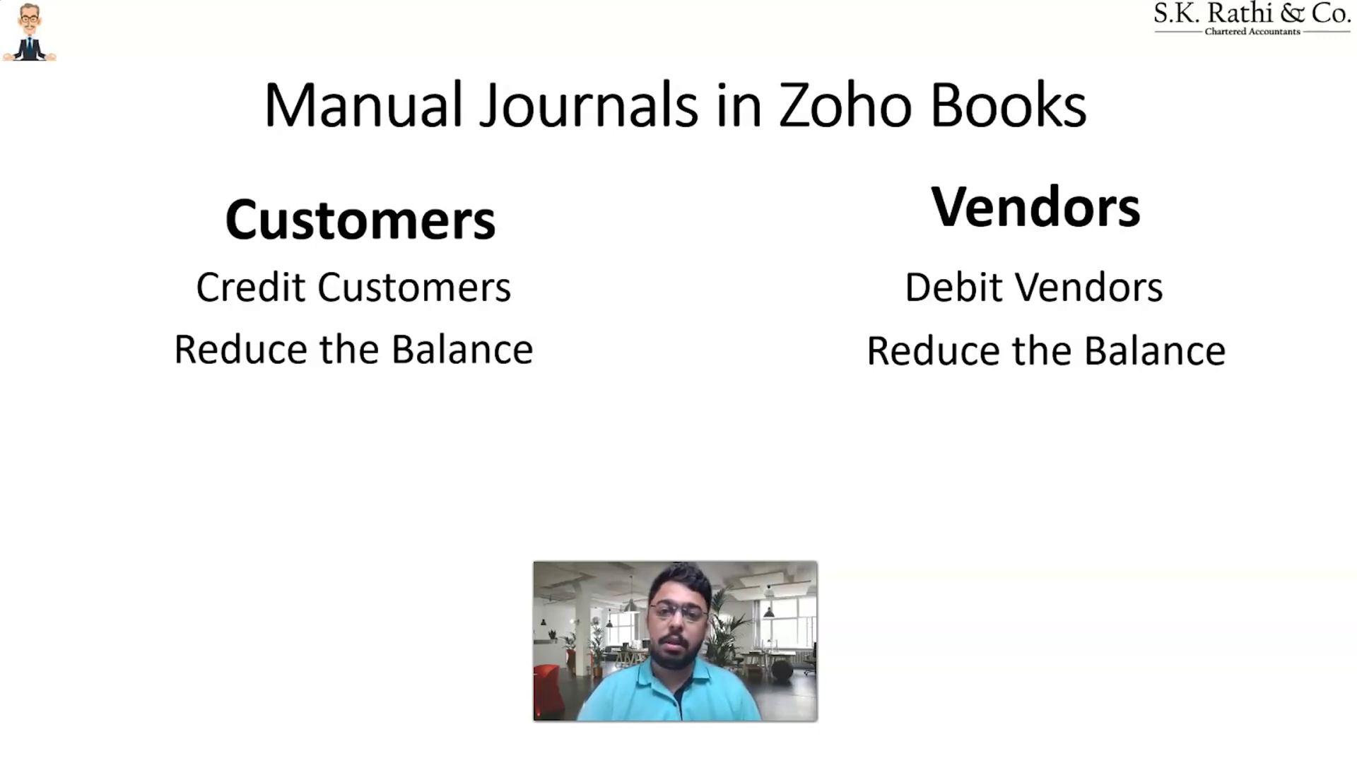
key("Right")
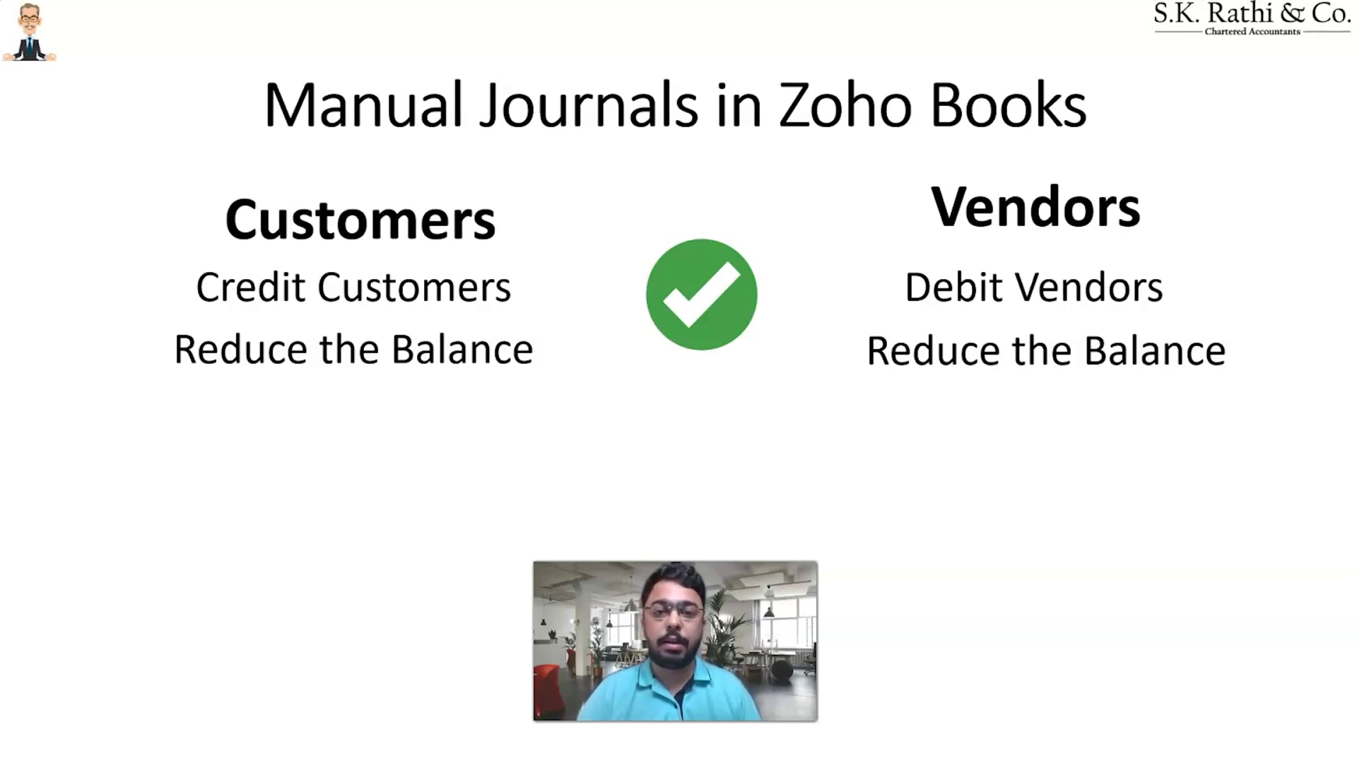
key("Right")
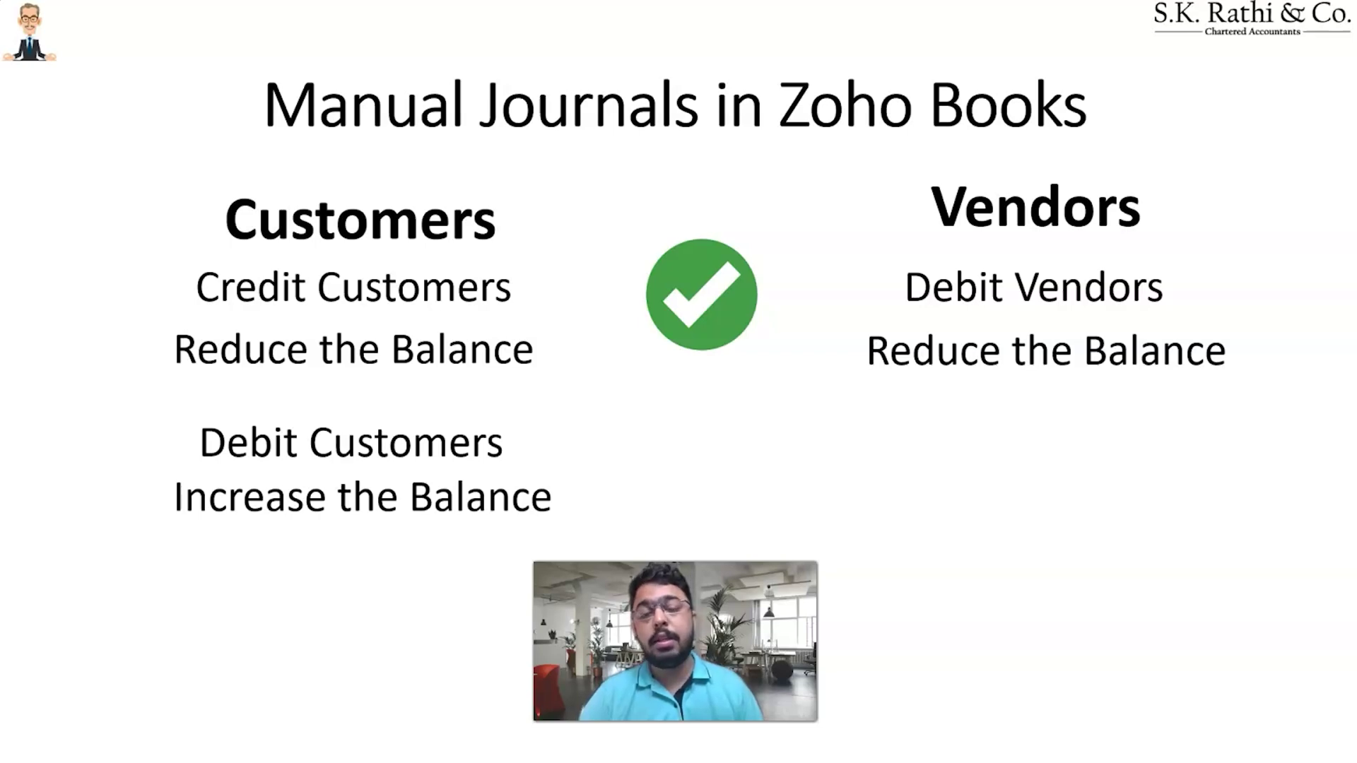
key("Right")
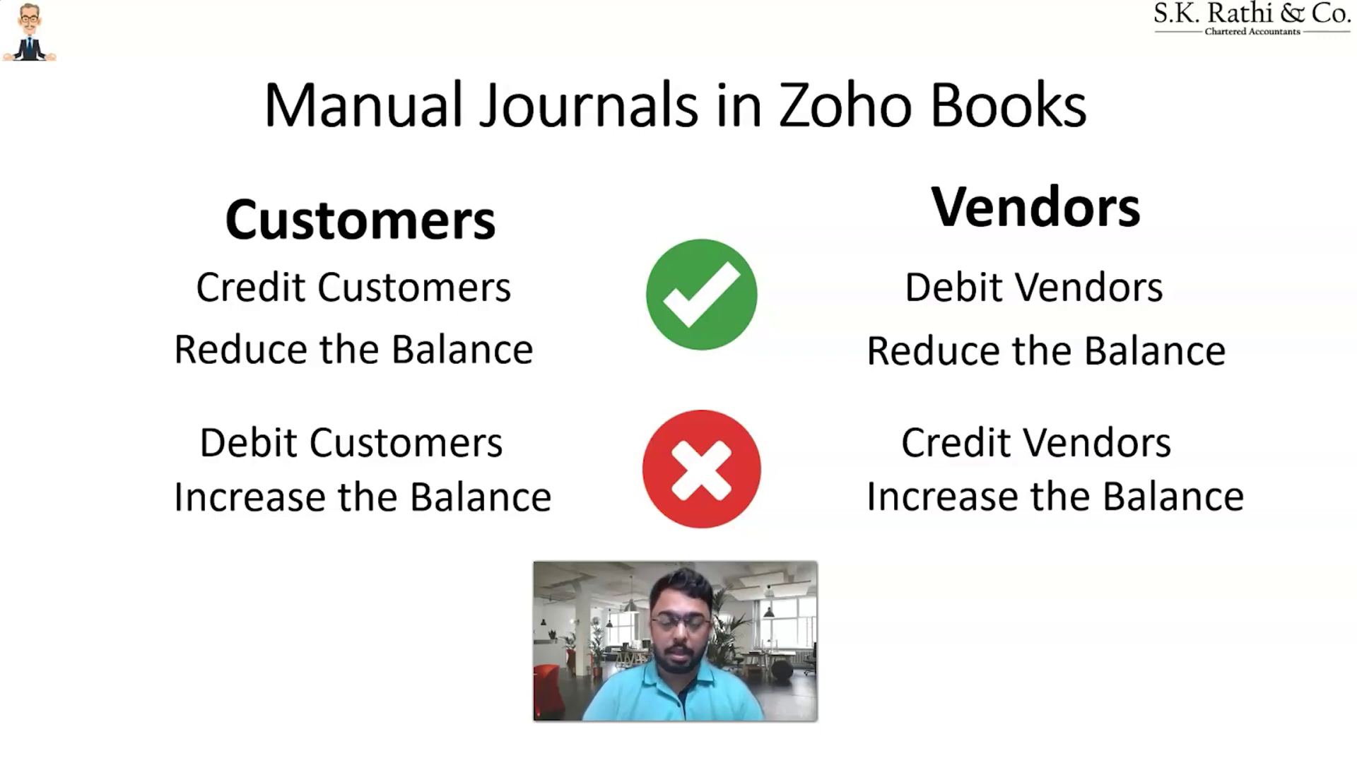
Step: Switch back to Zoho Books and open the ₹500 manual journal 016 dated 14/10/2024 from the manual journals list
key("alt+Tab")
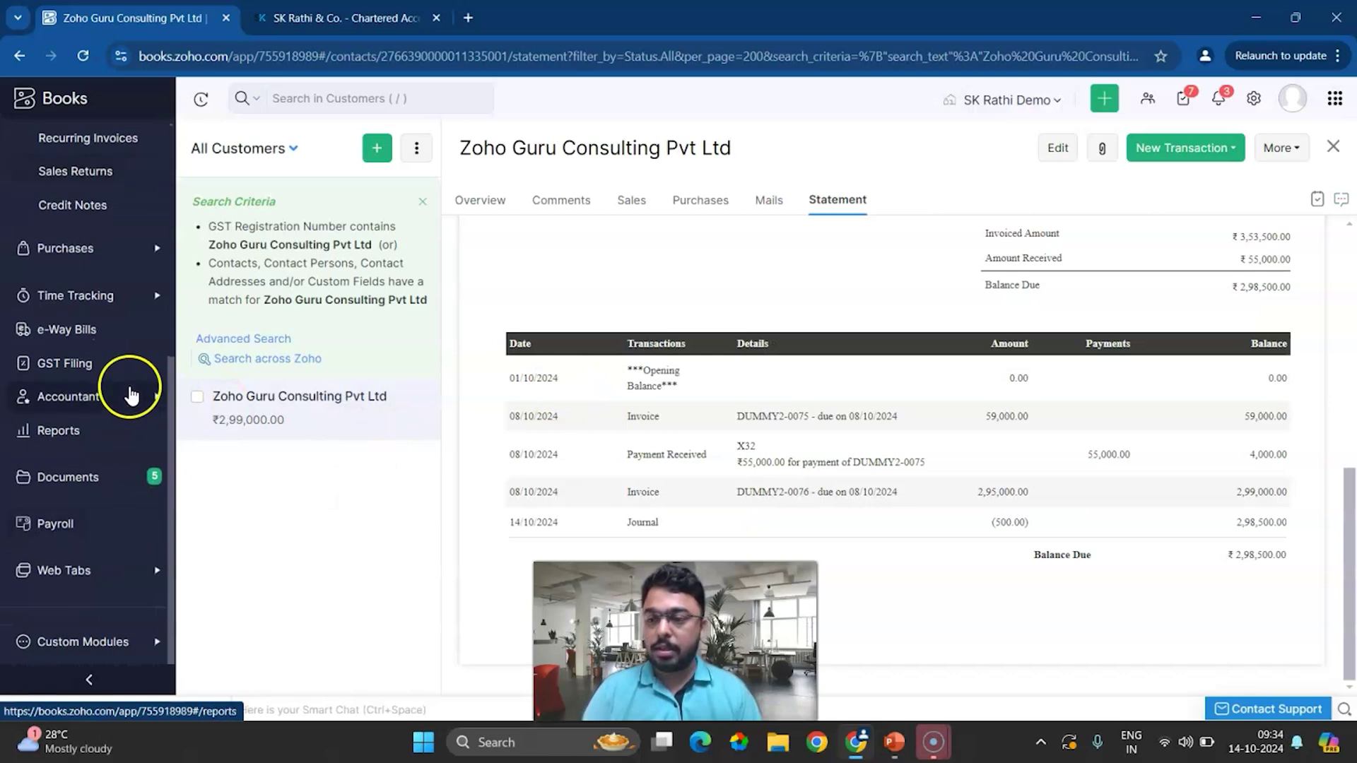
left_click(138, 413)
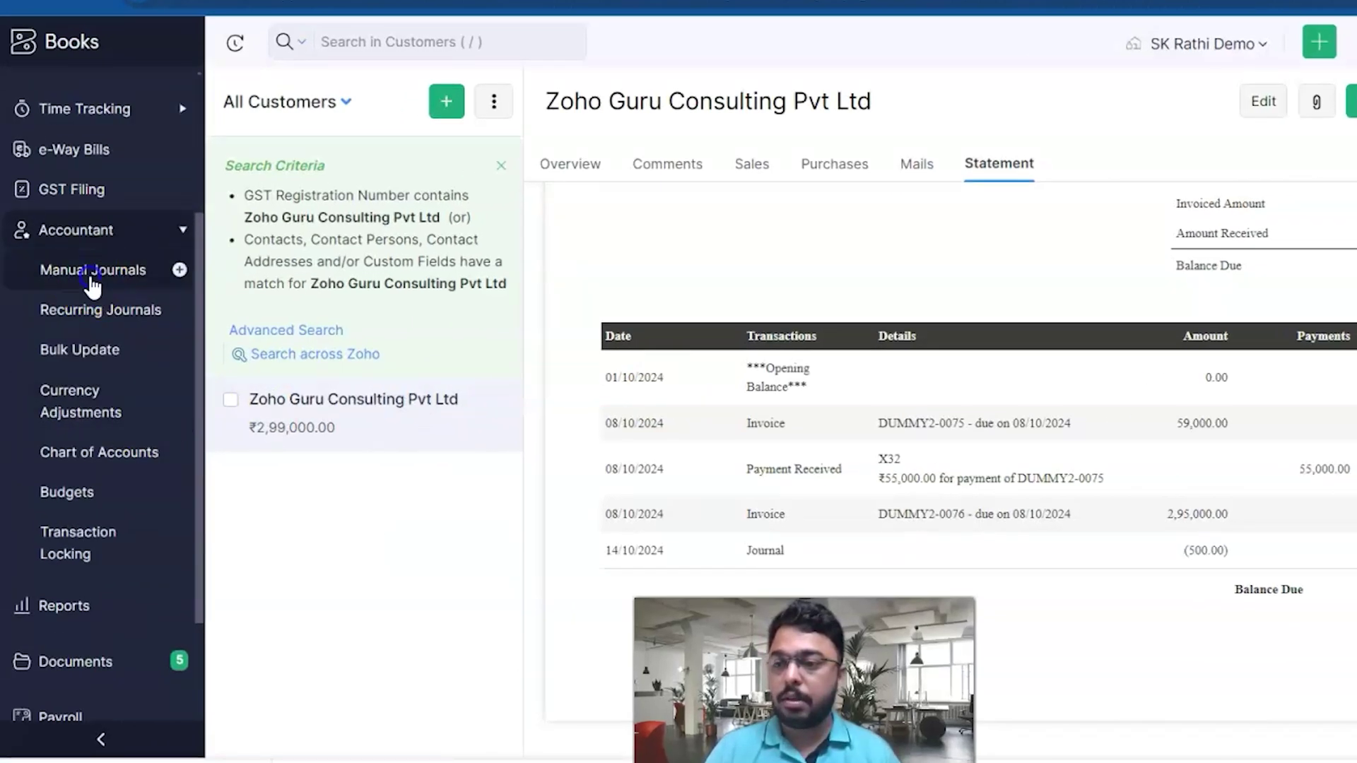
left_click(92, 279)
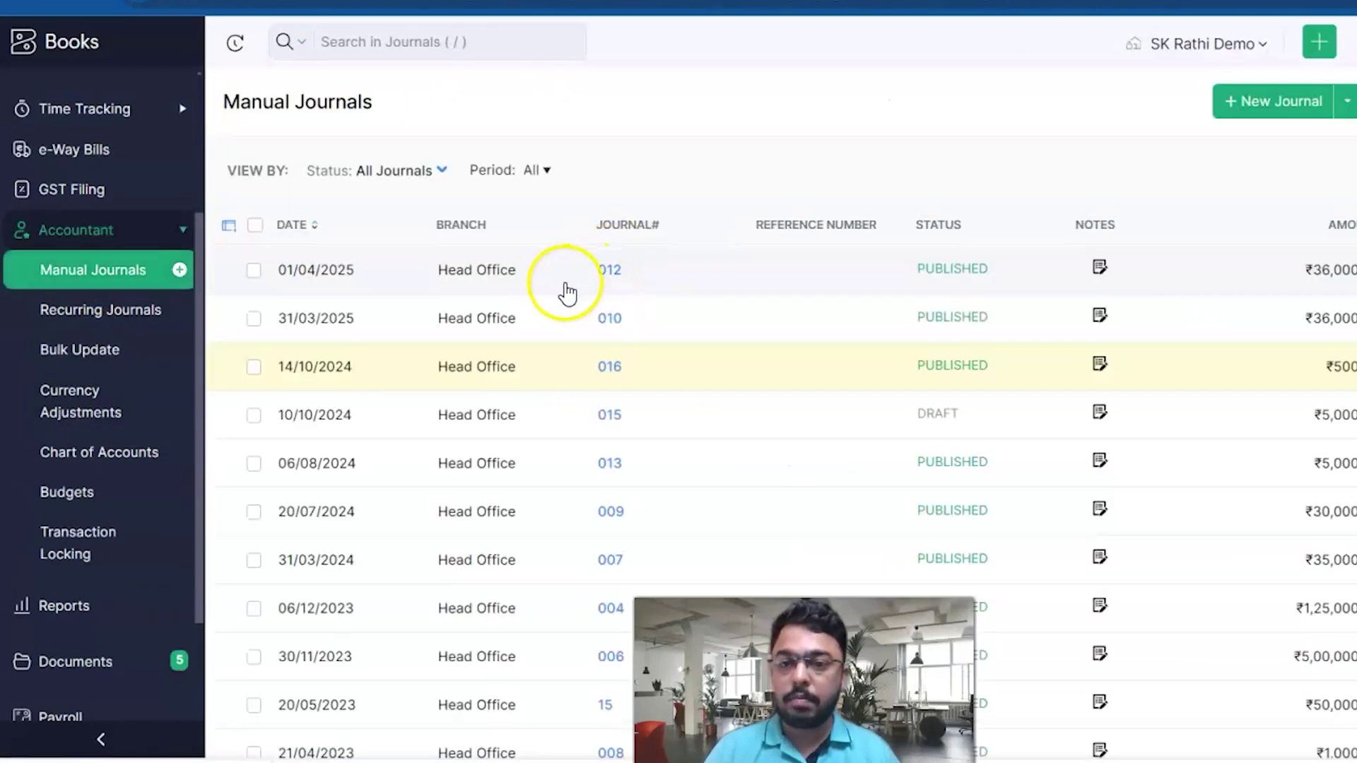
left_click(608, 280)
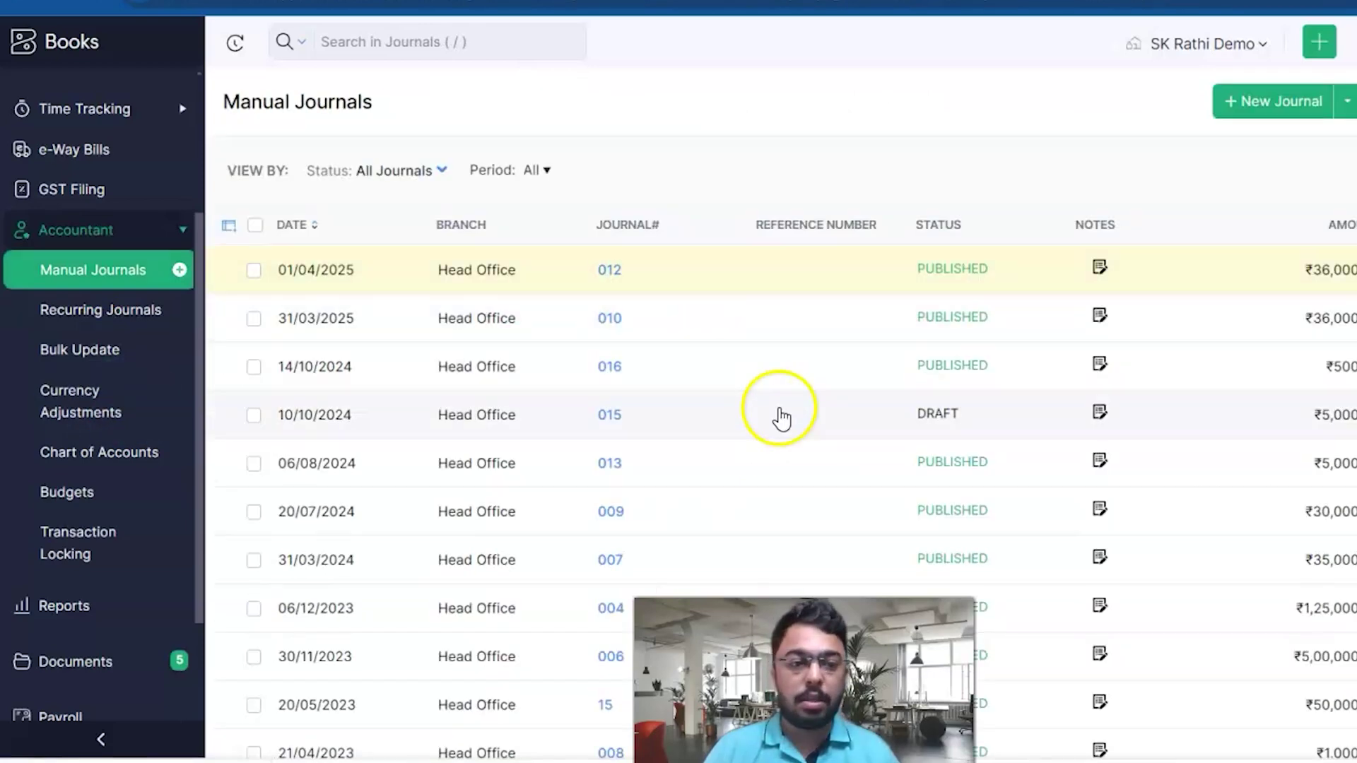
left_click(618, 374)
Step: Create a reverse entry of journal 016, crediting Accounts Payable and debiting Accounts Receivable 500, and publish it
left_click(946, 160)
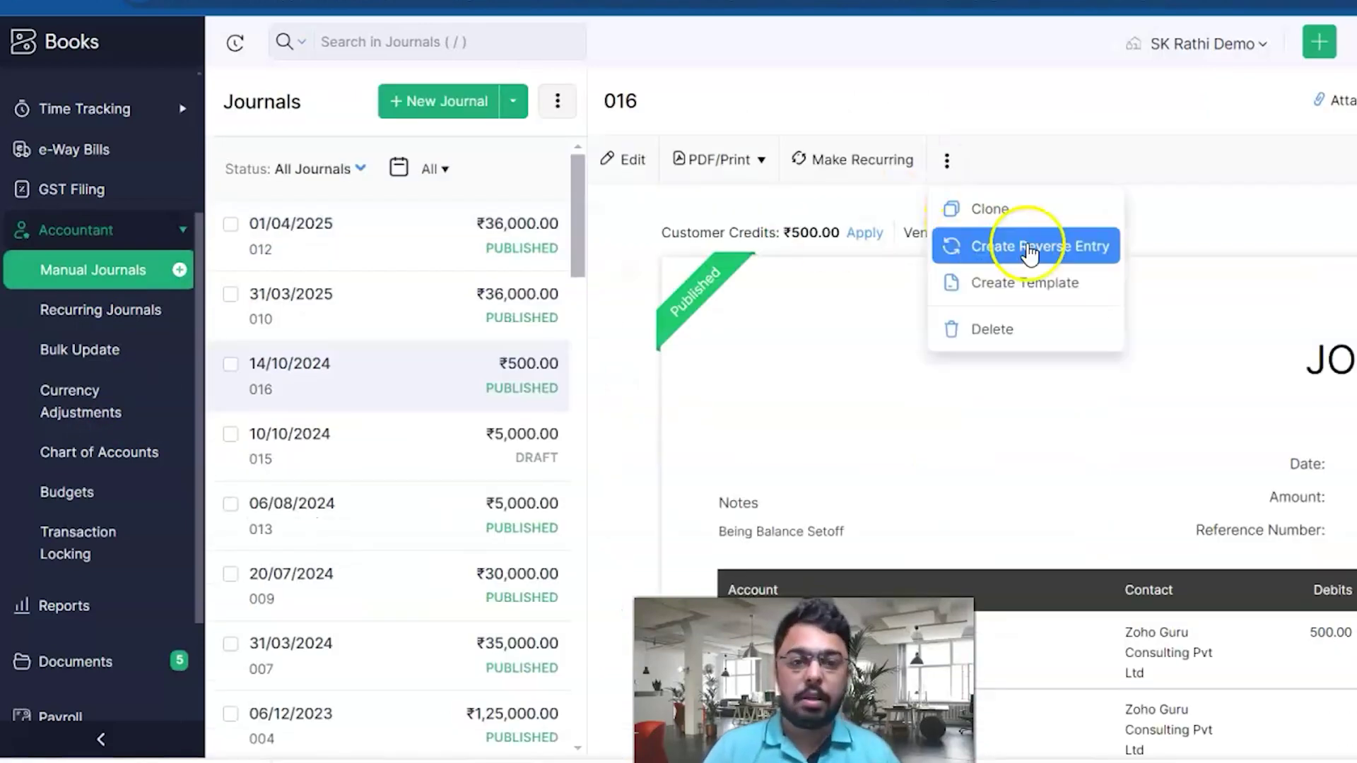
left_click(1064, 255)
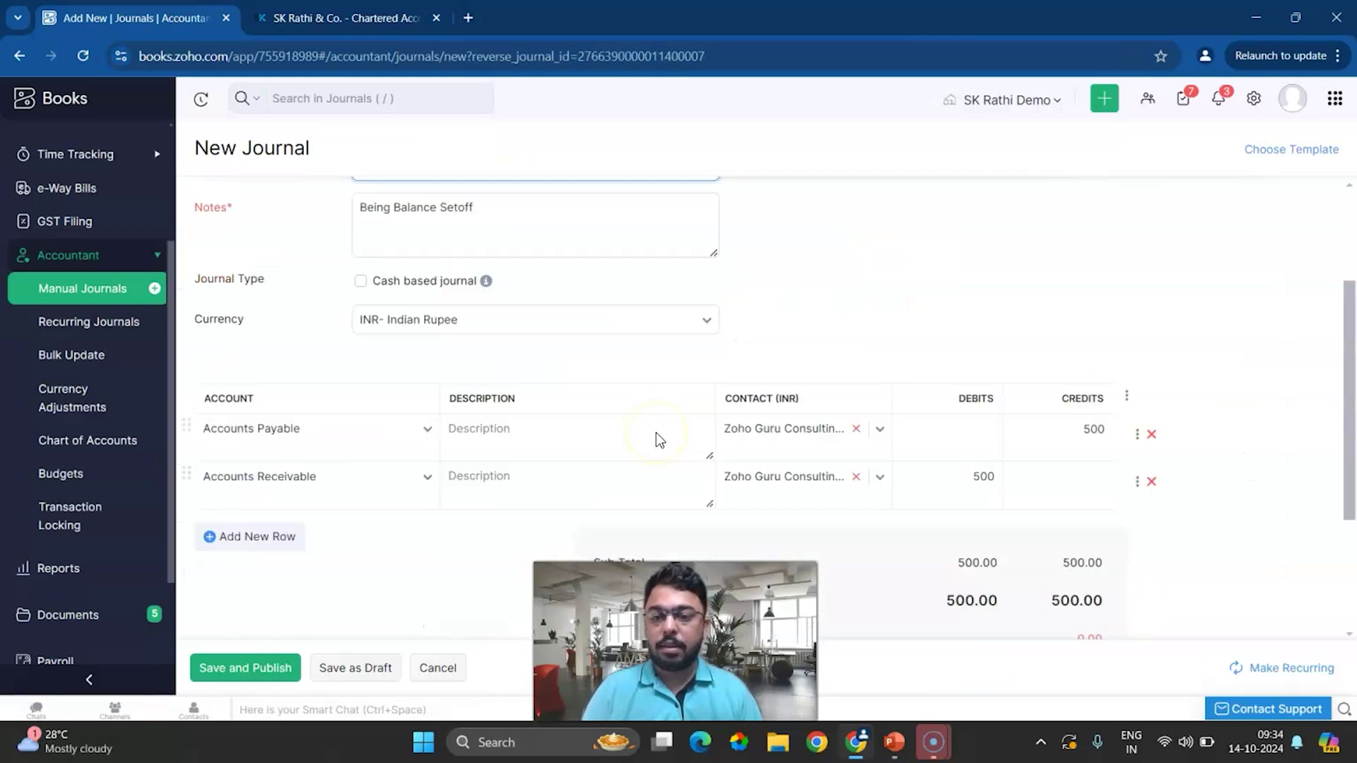
scroll(783, 449, "down", 5)
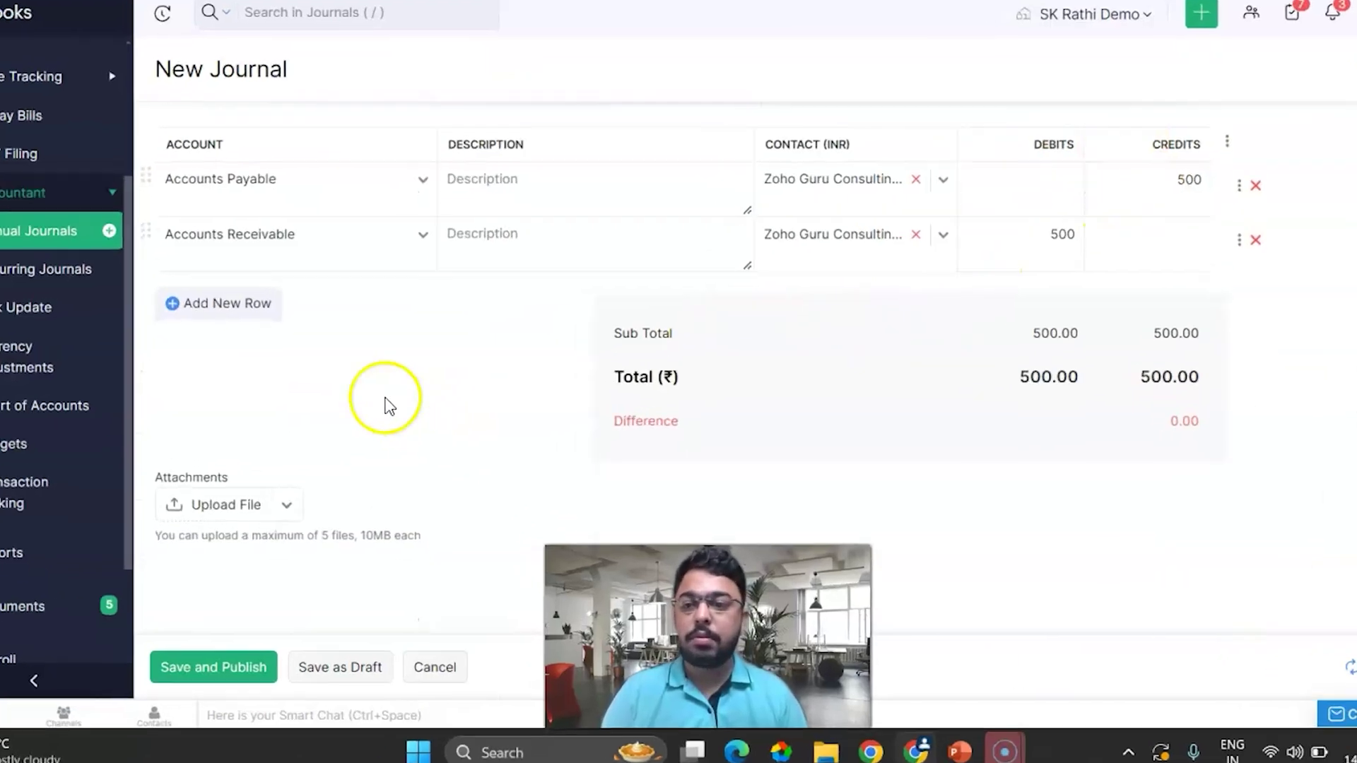
left_click(210, 678)
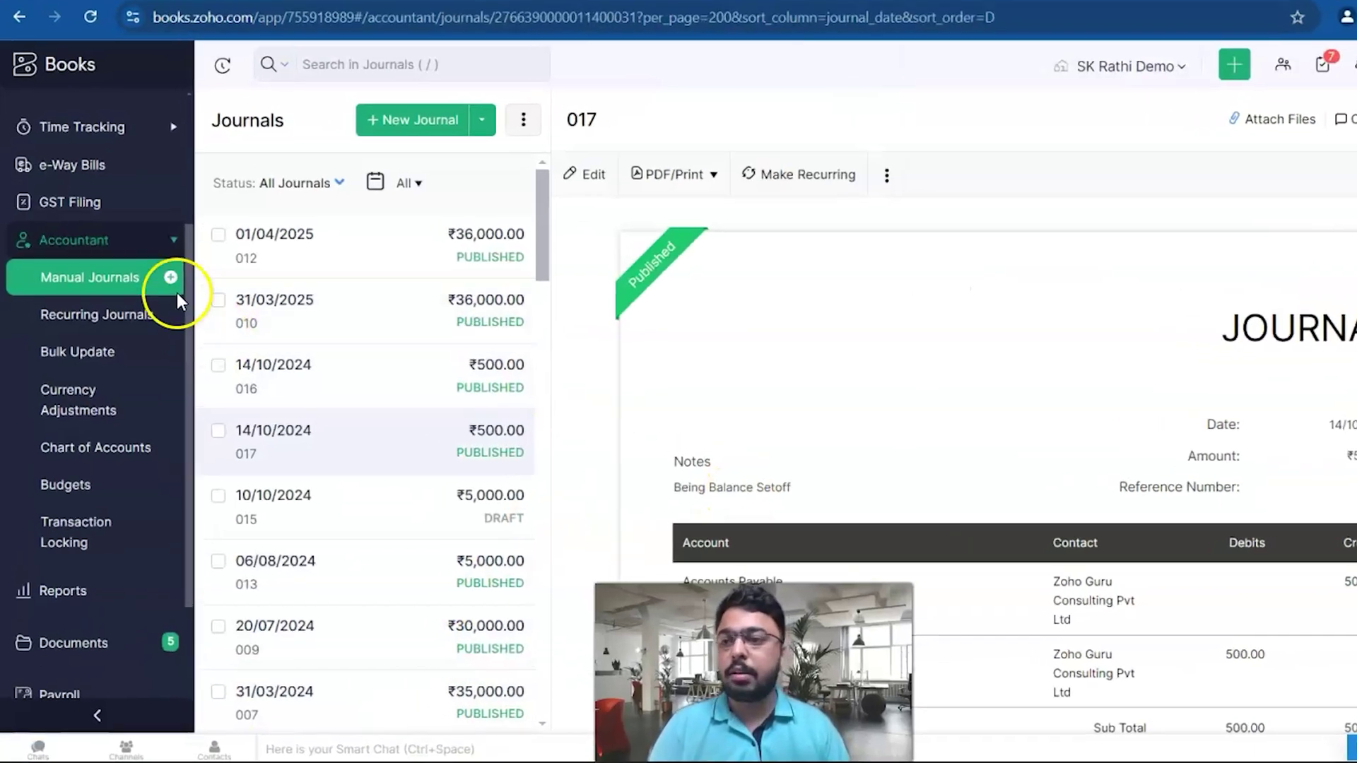
Step: Open the customer record of Zoho Guru Consulting Pvt Ltd and display its overview with the receivables and payables
scroll(177, 293, "up", 3)
left_click(104, 259)
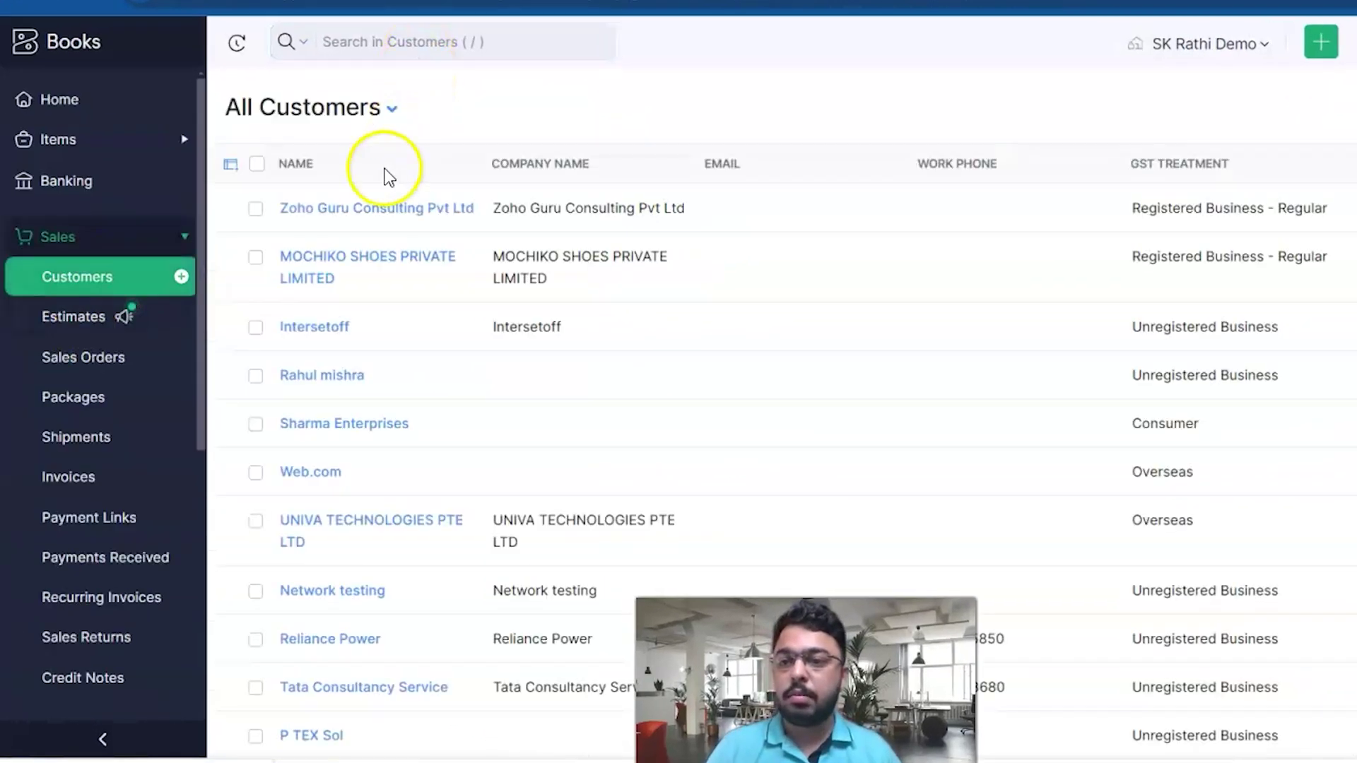
left_click(376, 208)
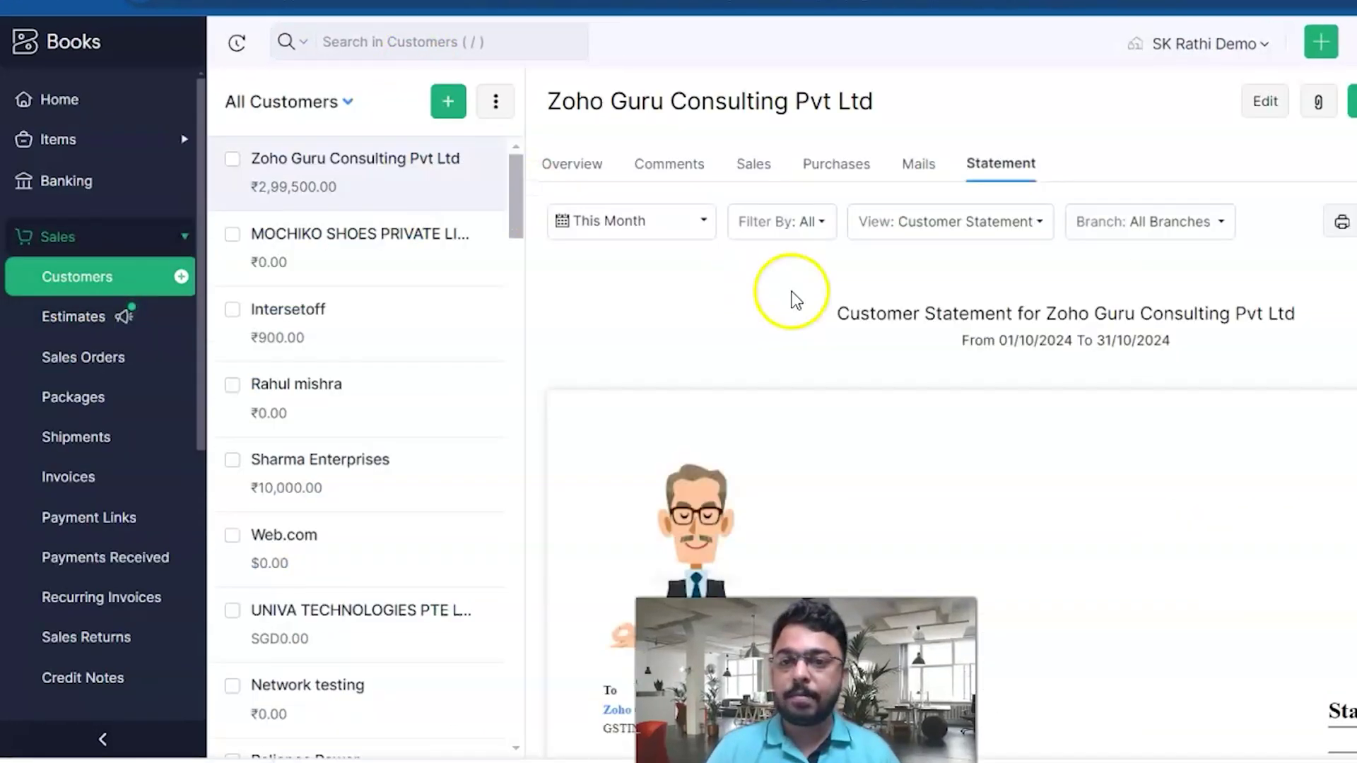
left_click(573, 168)
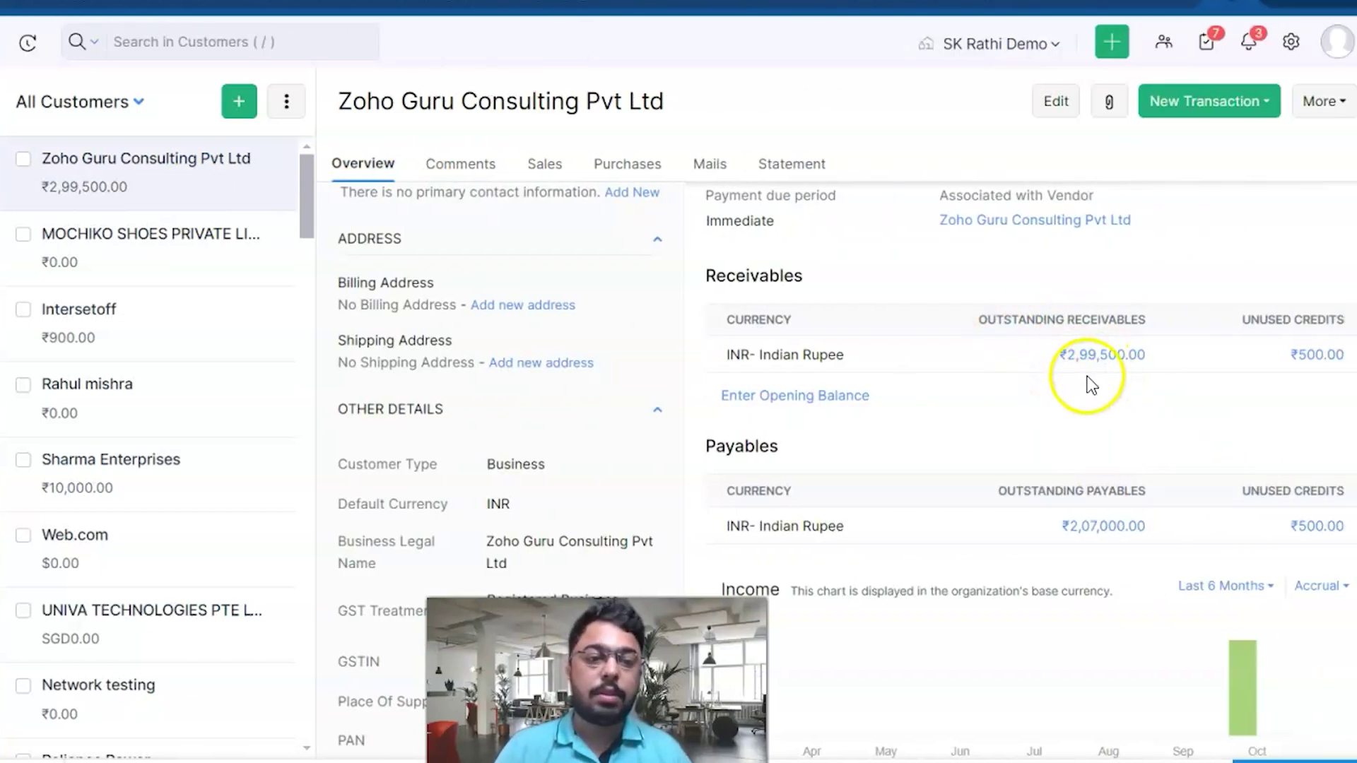
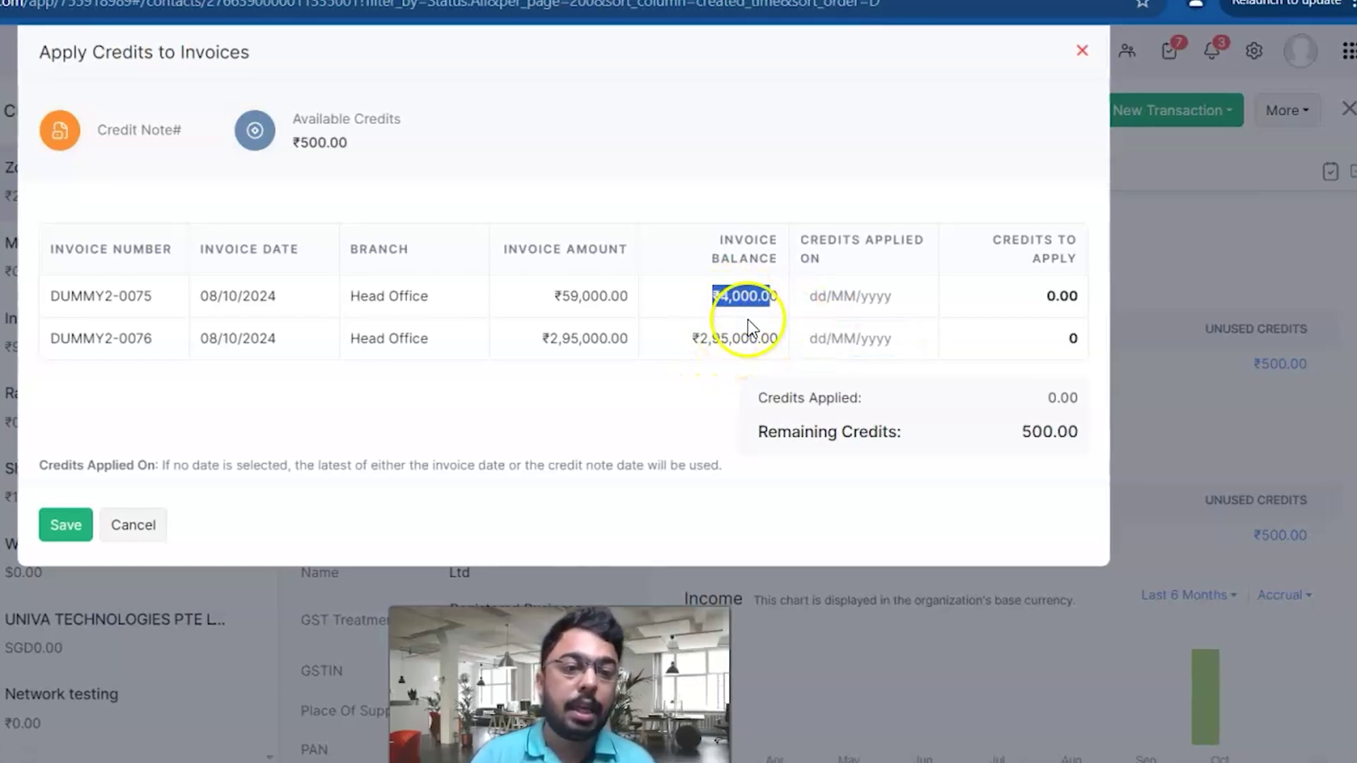
Step: Apply 500 of the customer's available journal credits to invoice DUMMY2-0075 and save the allocation
left_click(1044, 330)
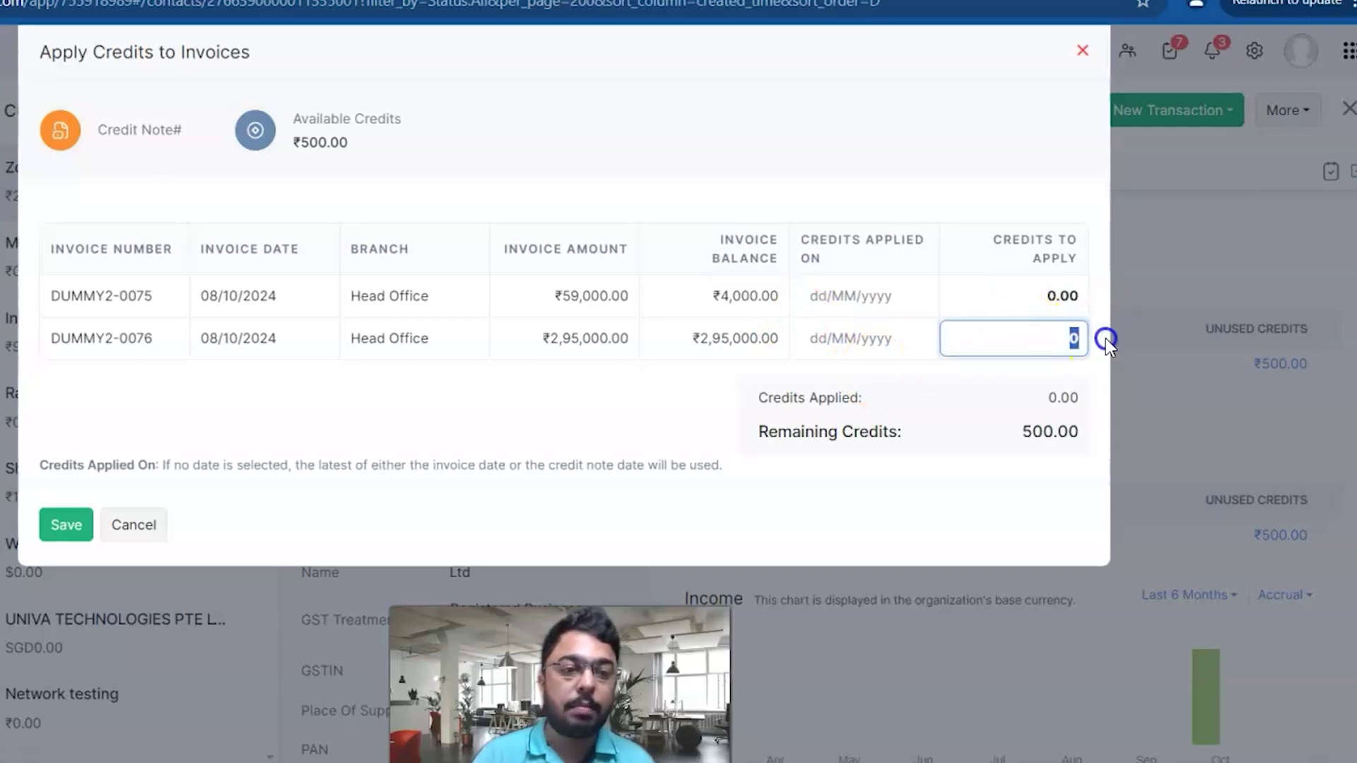
left_click(1072, 295)
type("4")
key("BackSpace")
type("500")
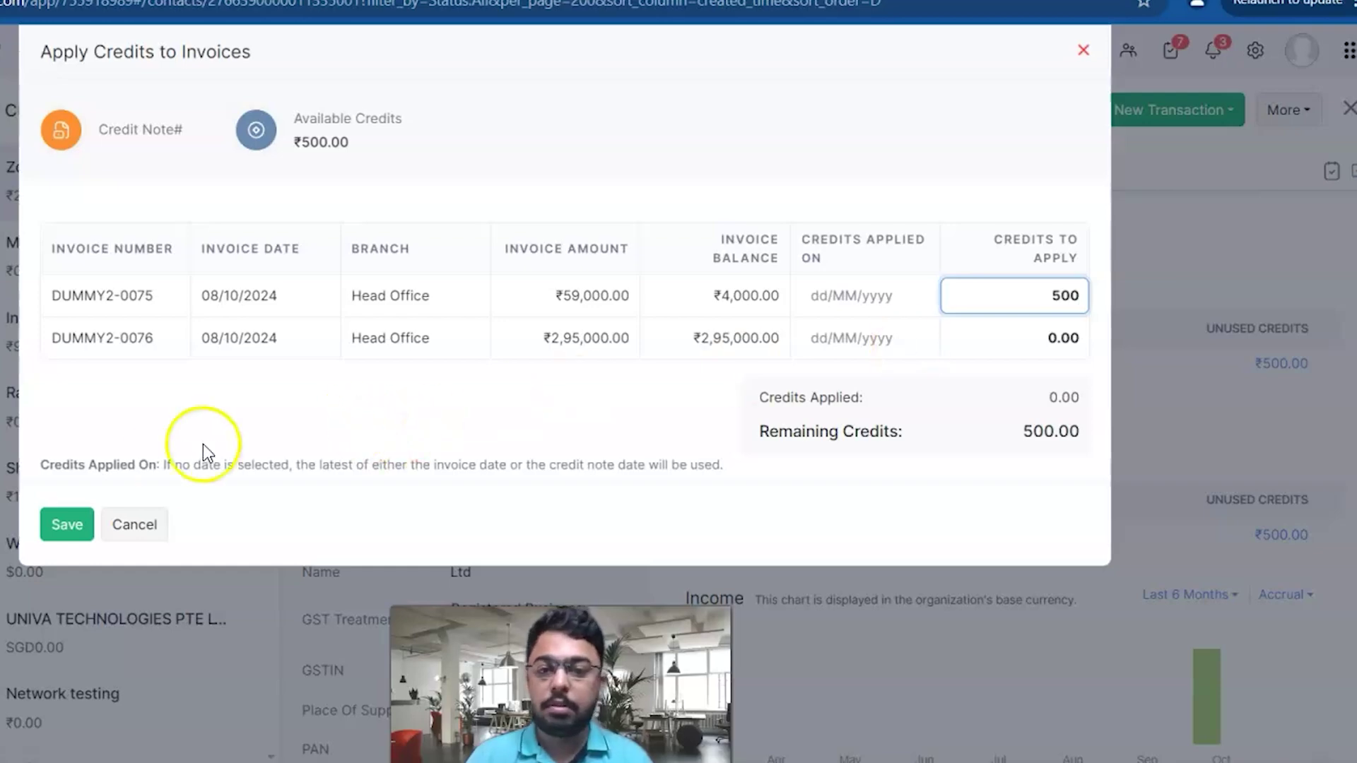
left_click(67, 524)
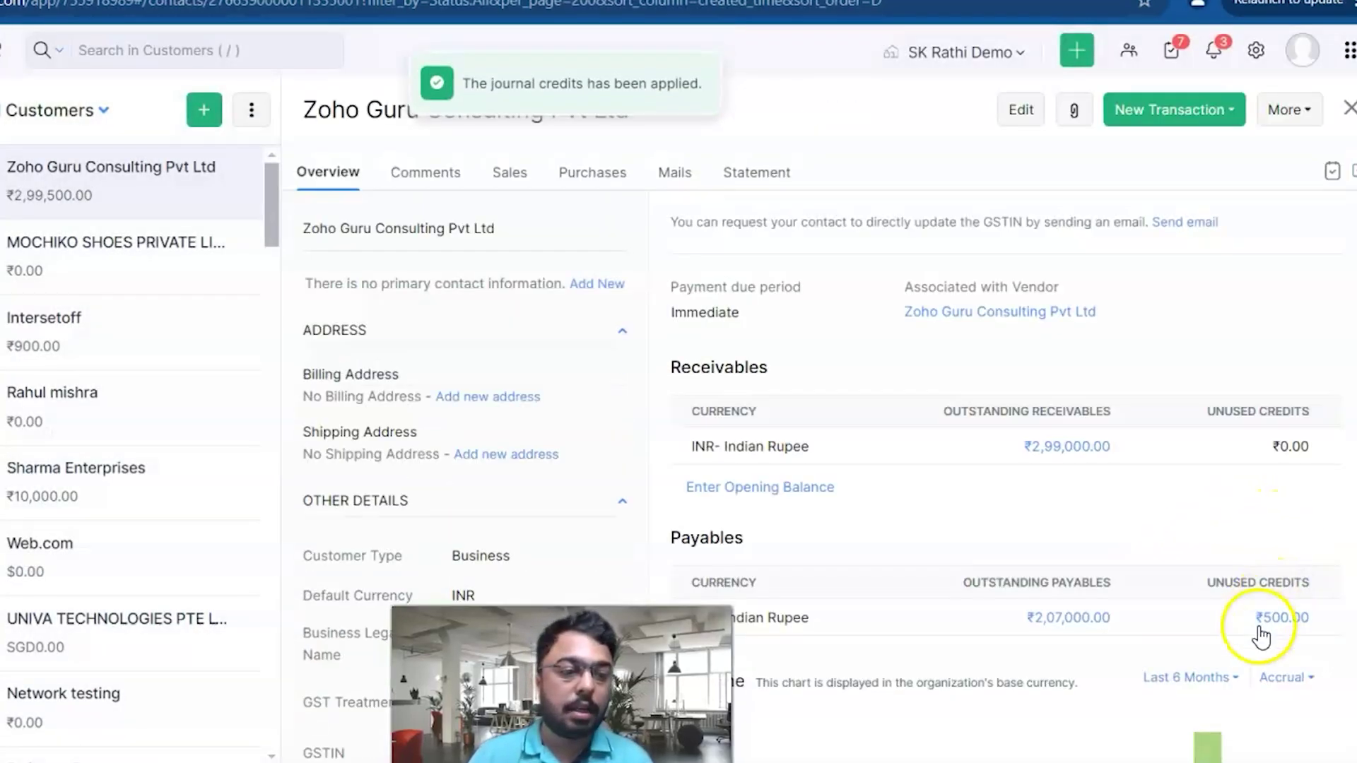
Step: Apply 500 of the unused vendor credits from journal 016 to bill 81024 and save the allocation
left_click(1264, 622)
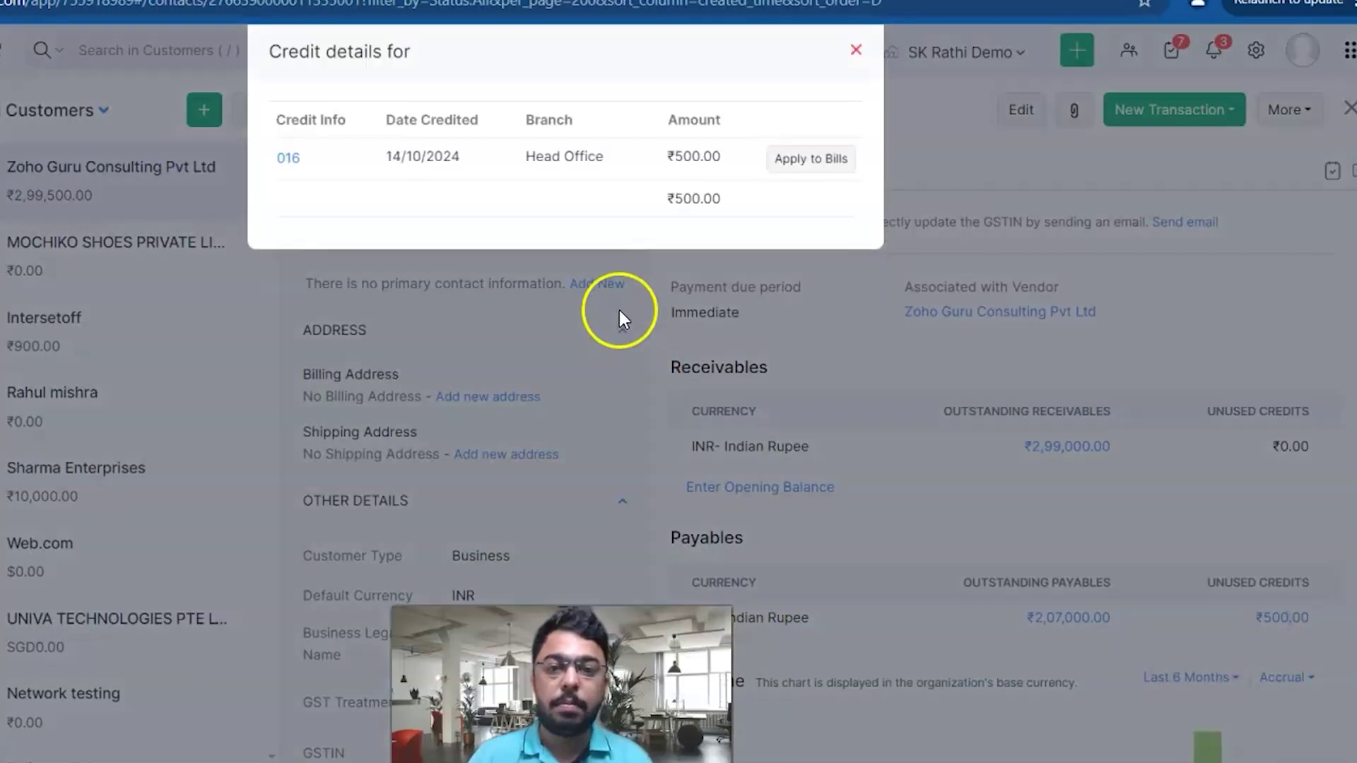
left_click(810, 159)
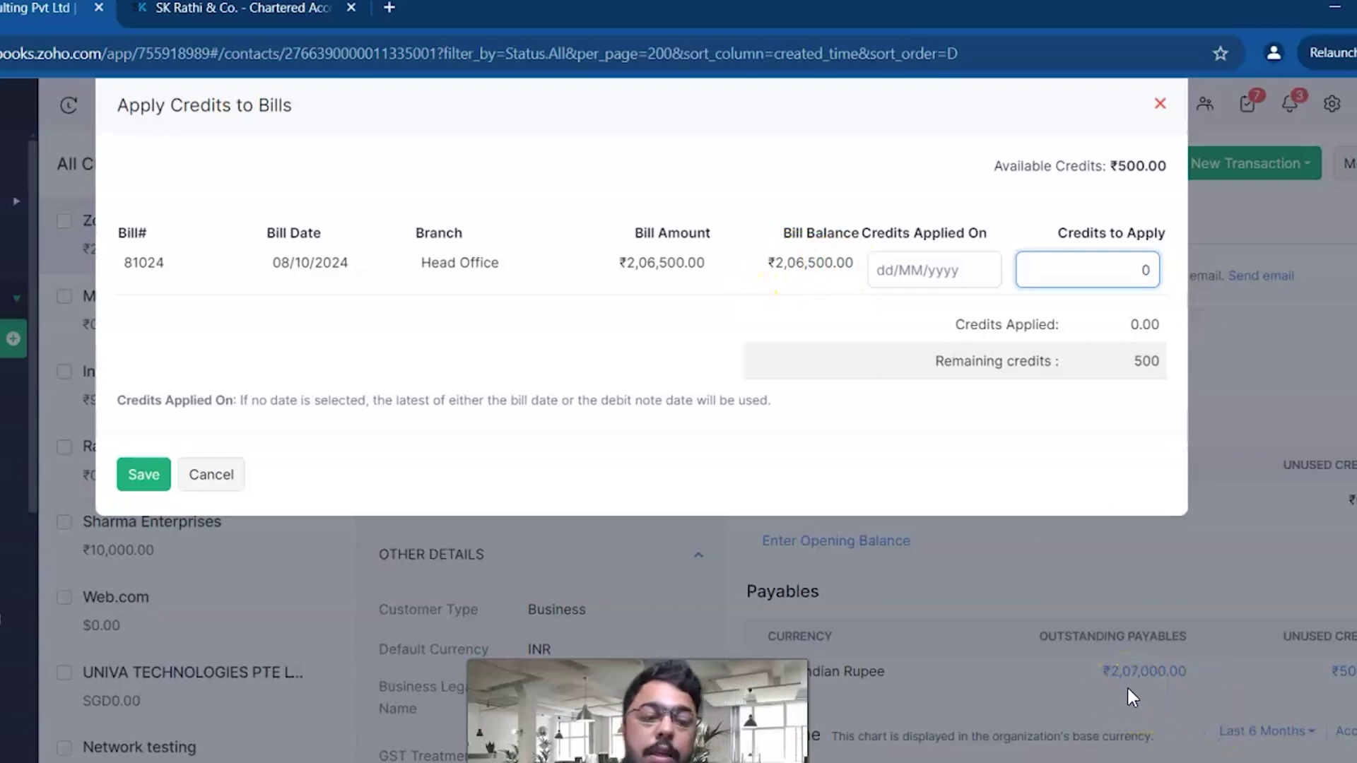
left_click(1095, 269)
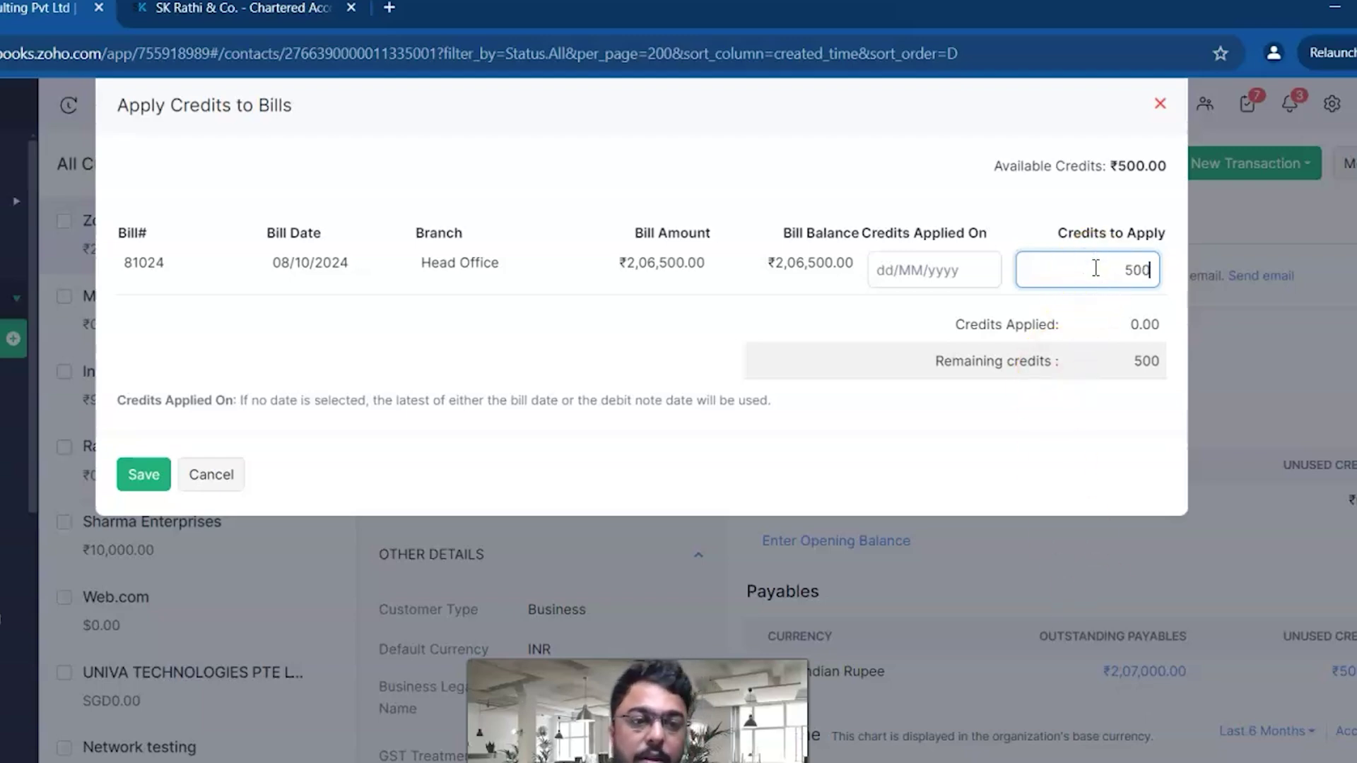
left_click(136, 474)
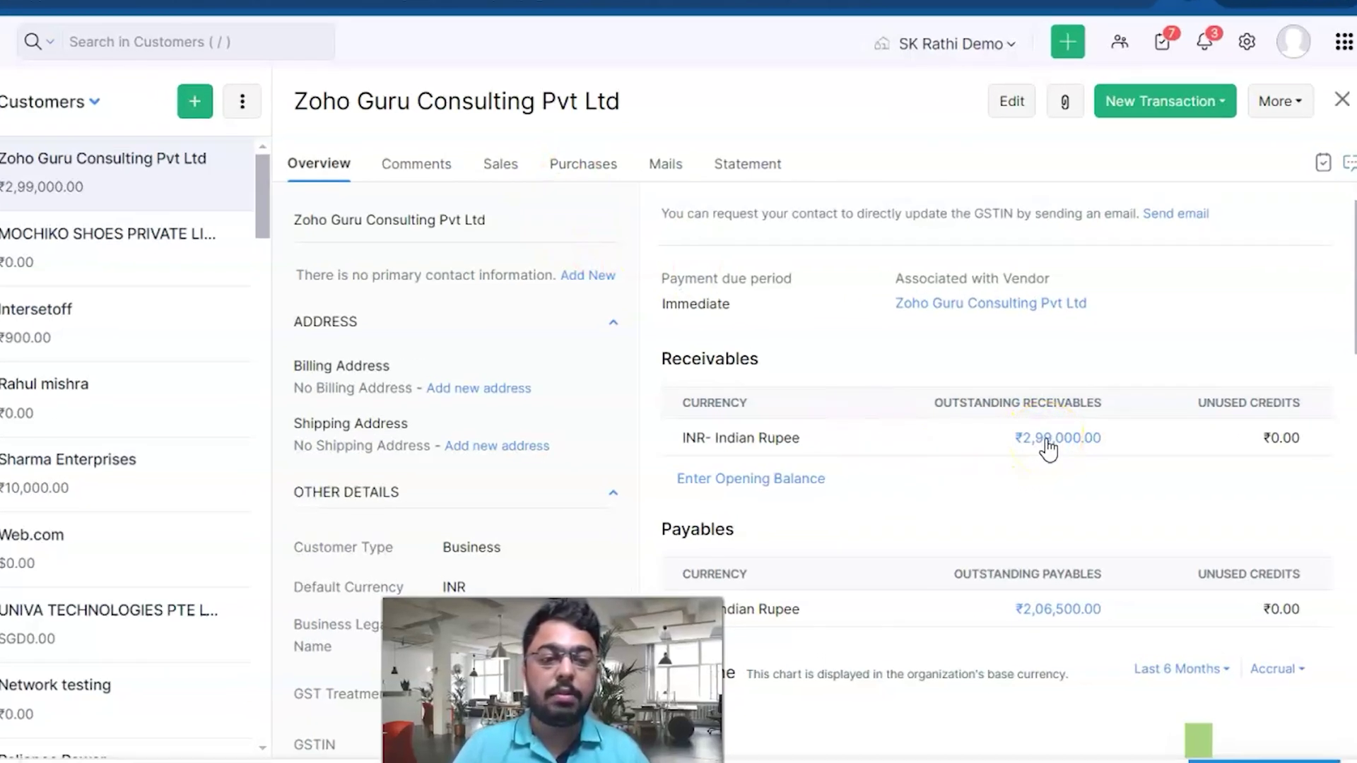
Step: View the balance due on the customer's unpaid invoices, and return to the customer record
left_click(1046, 443)
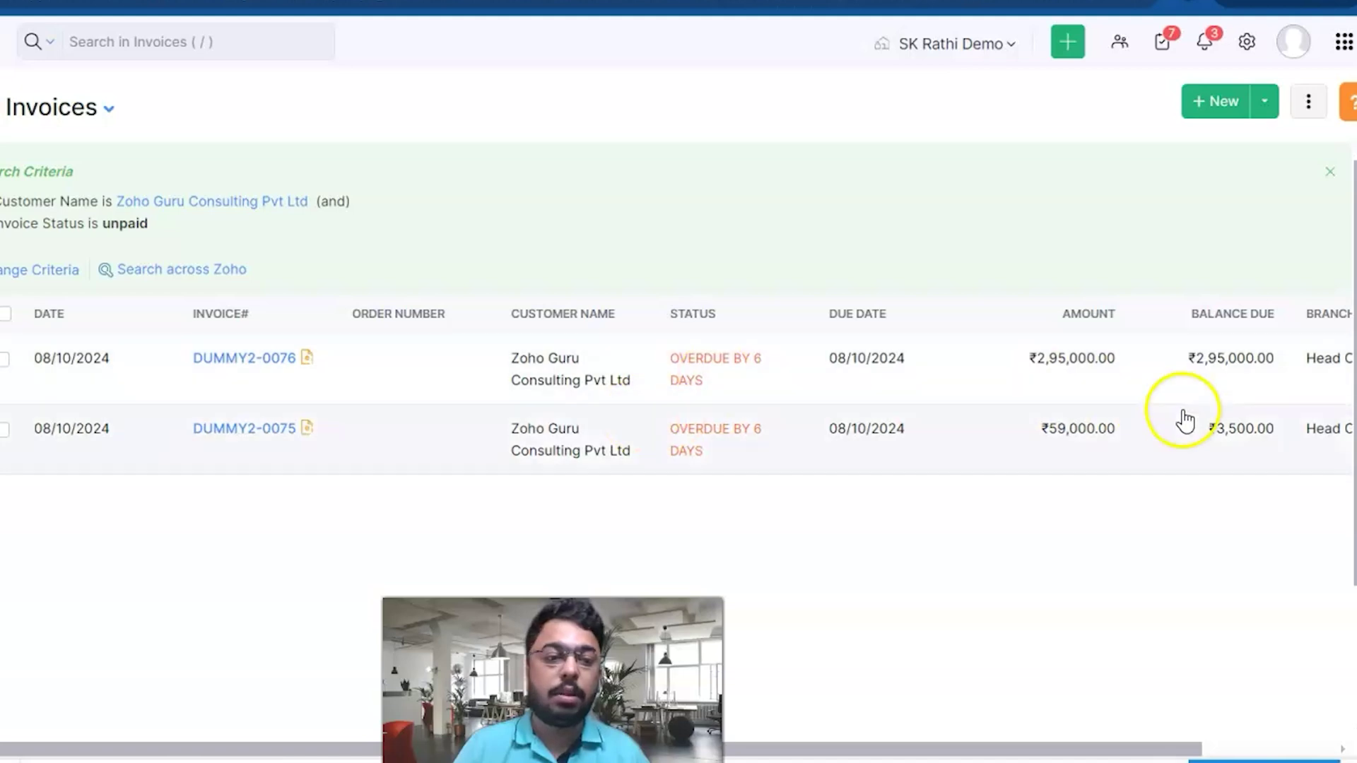
scroll(1203, 449, "right", 3)
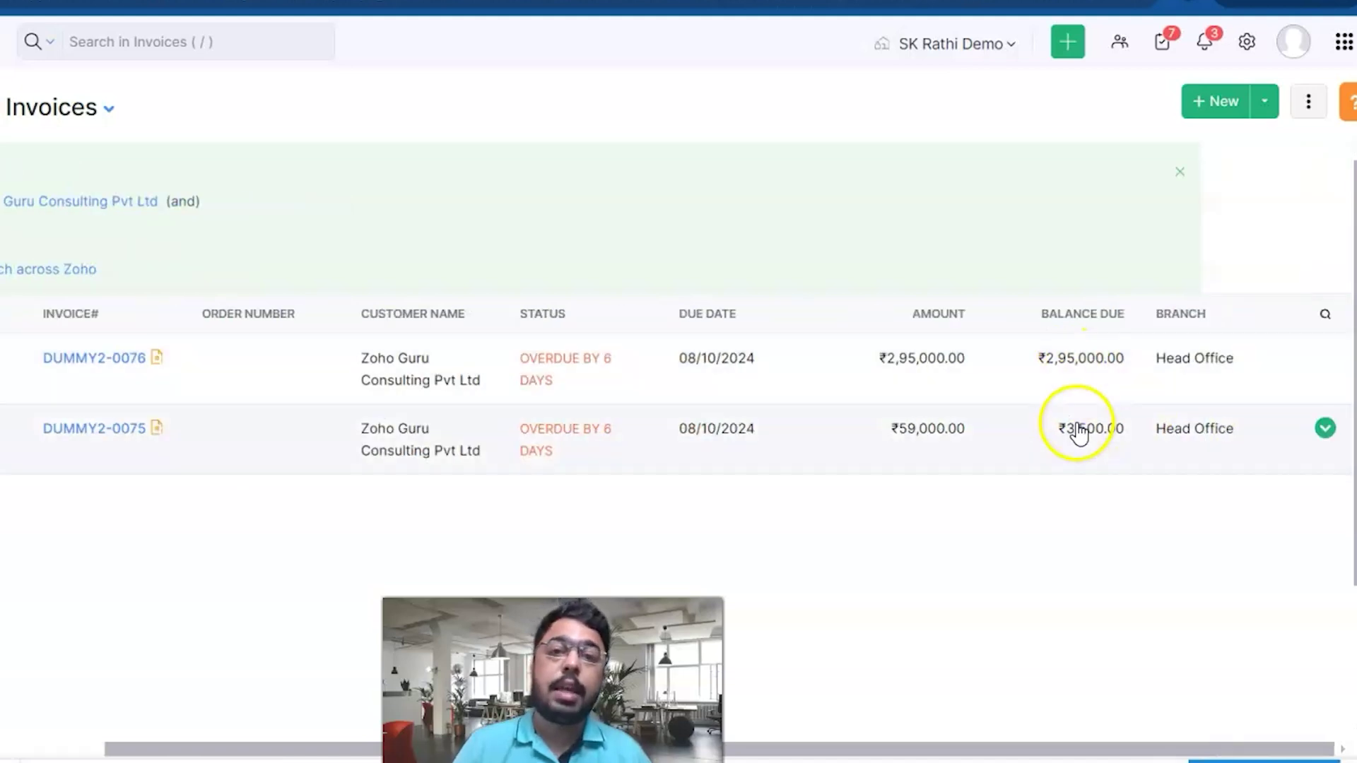
scroll(151, 321, "left", 3)
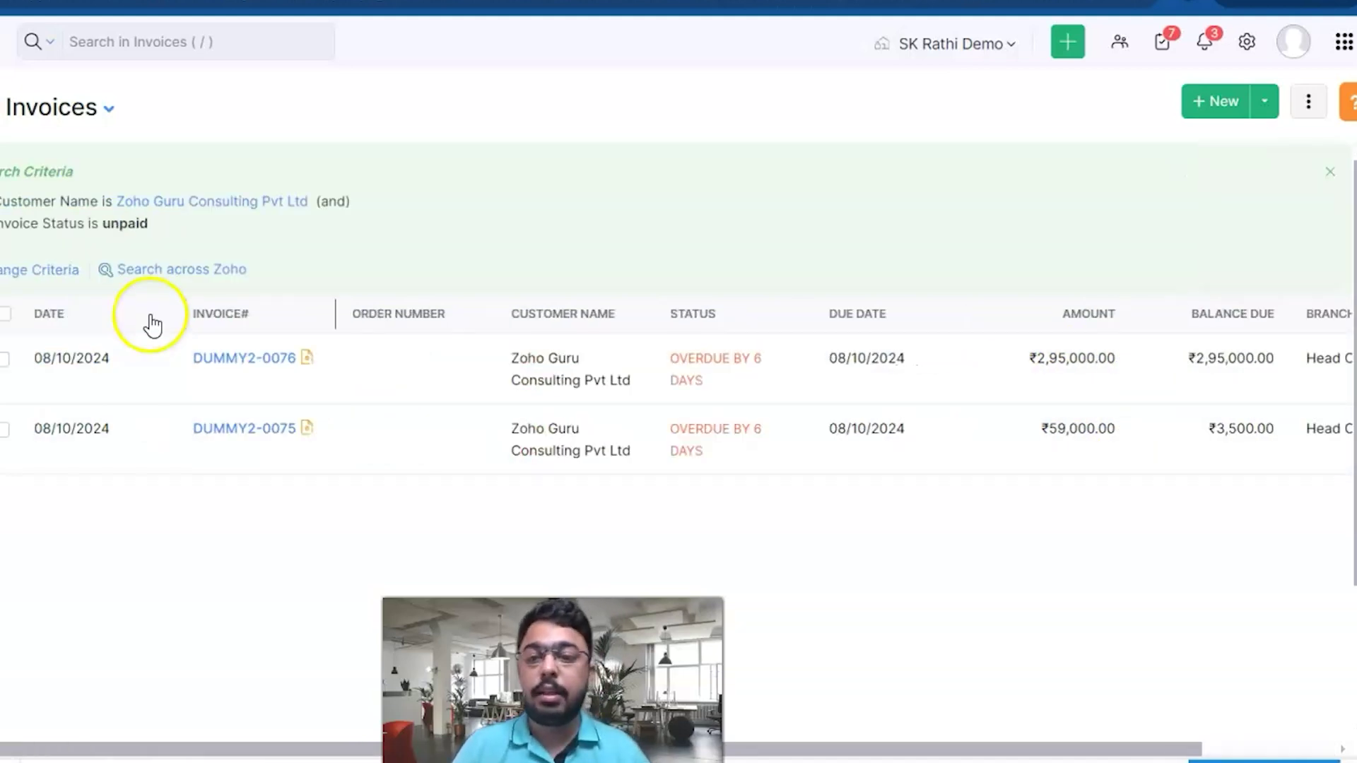
key("alt+Left")
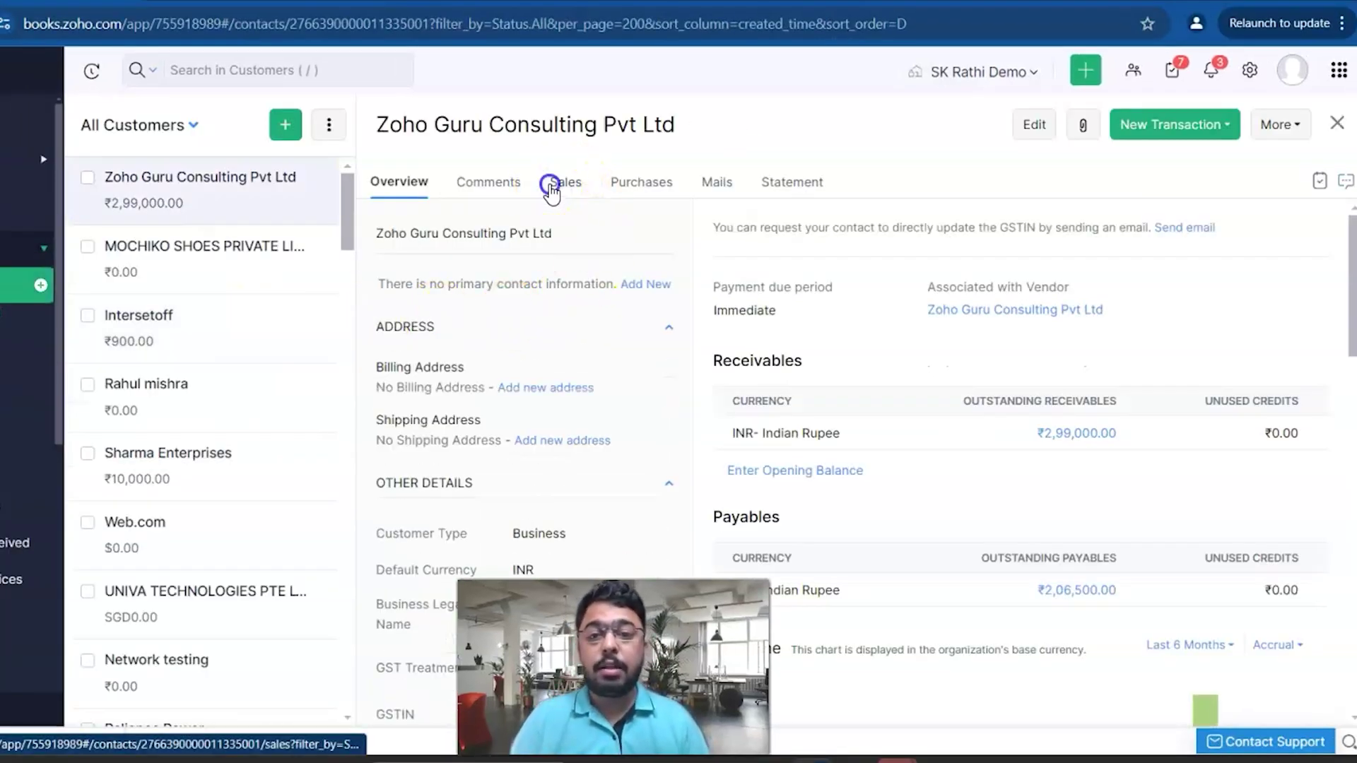
Step: Check the customer's sales transactions, expanding the Journals section to compare the debits and credits of journals 016 and 017
left_click(550, 187)
scroll(732, 450, "down", 5)
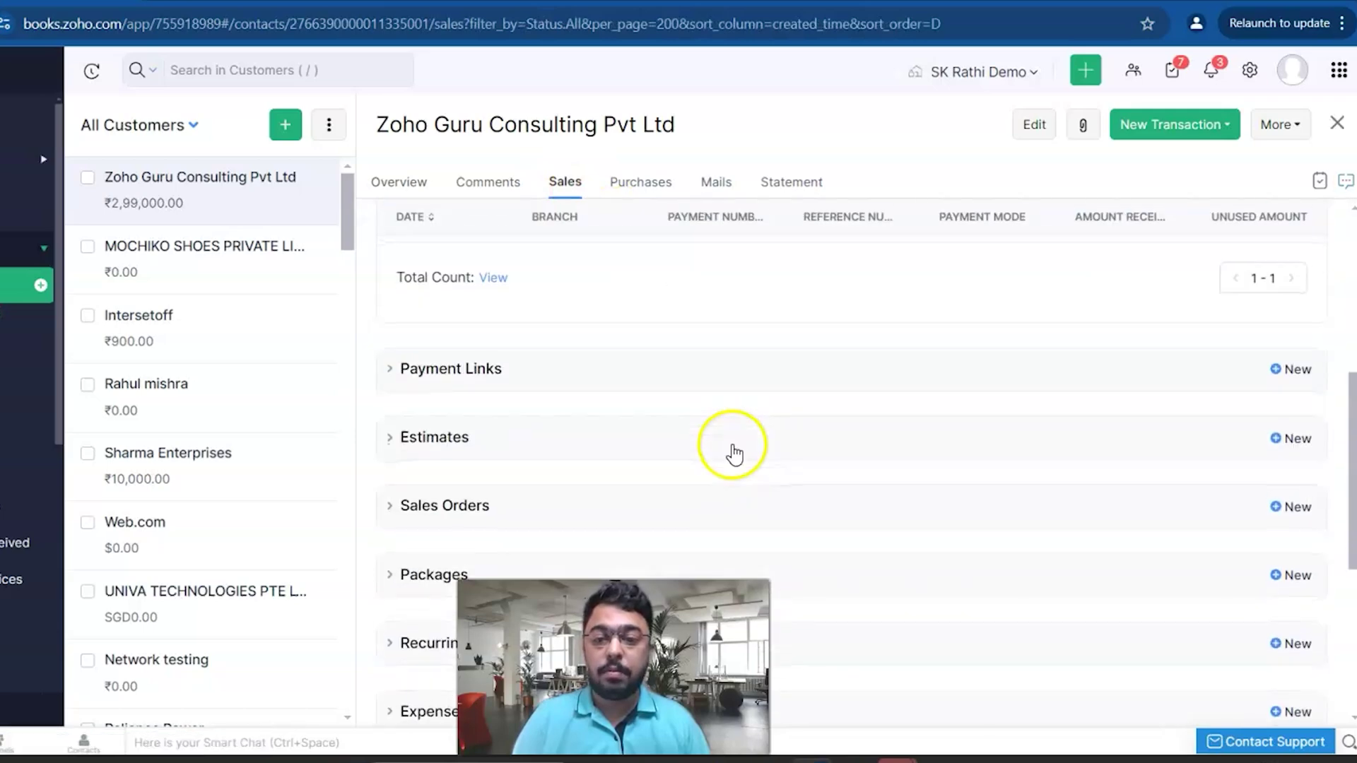
scroll(732, 449, "down", 5)
left_click(417, 560)
scroll(1053, 495, "down", 3)
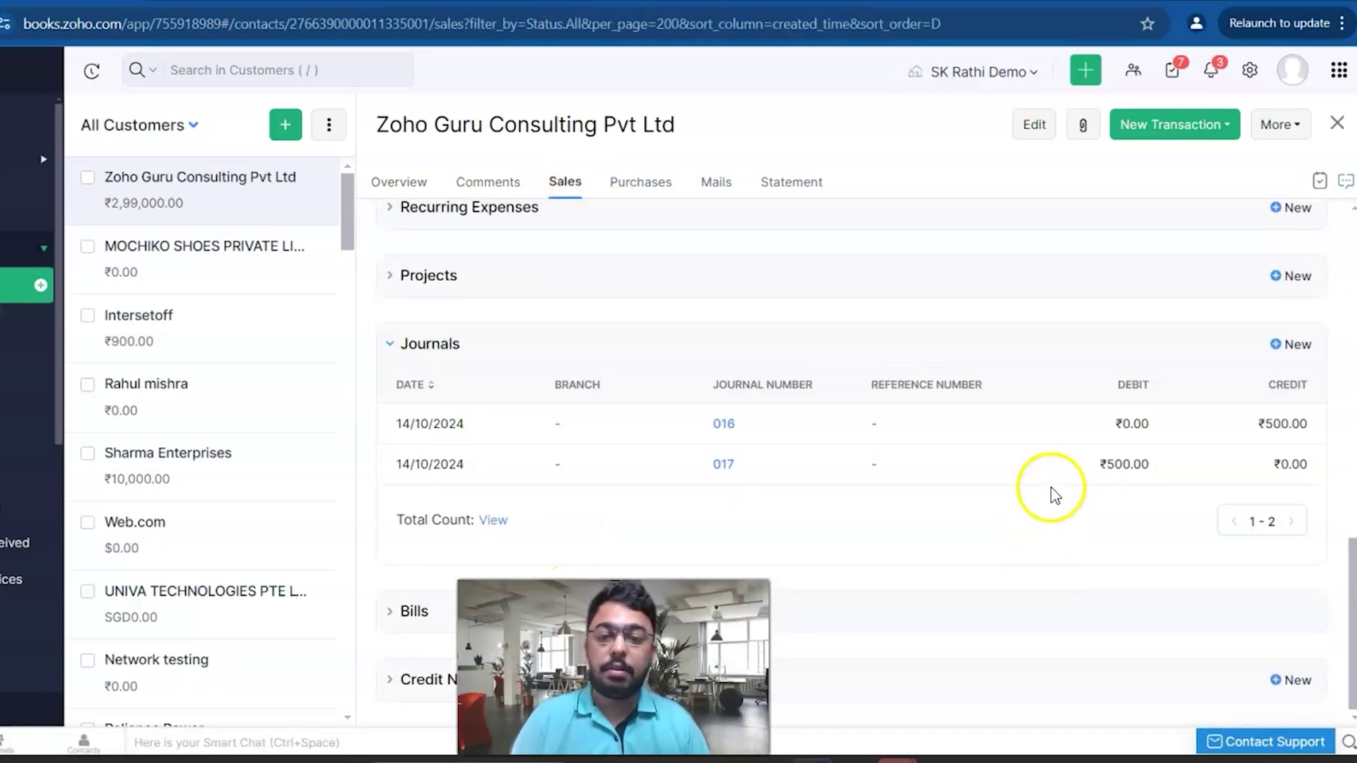
left_click(715, 475)
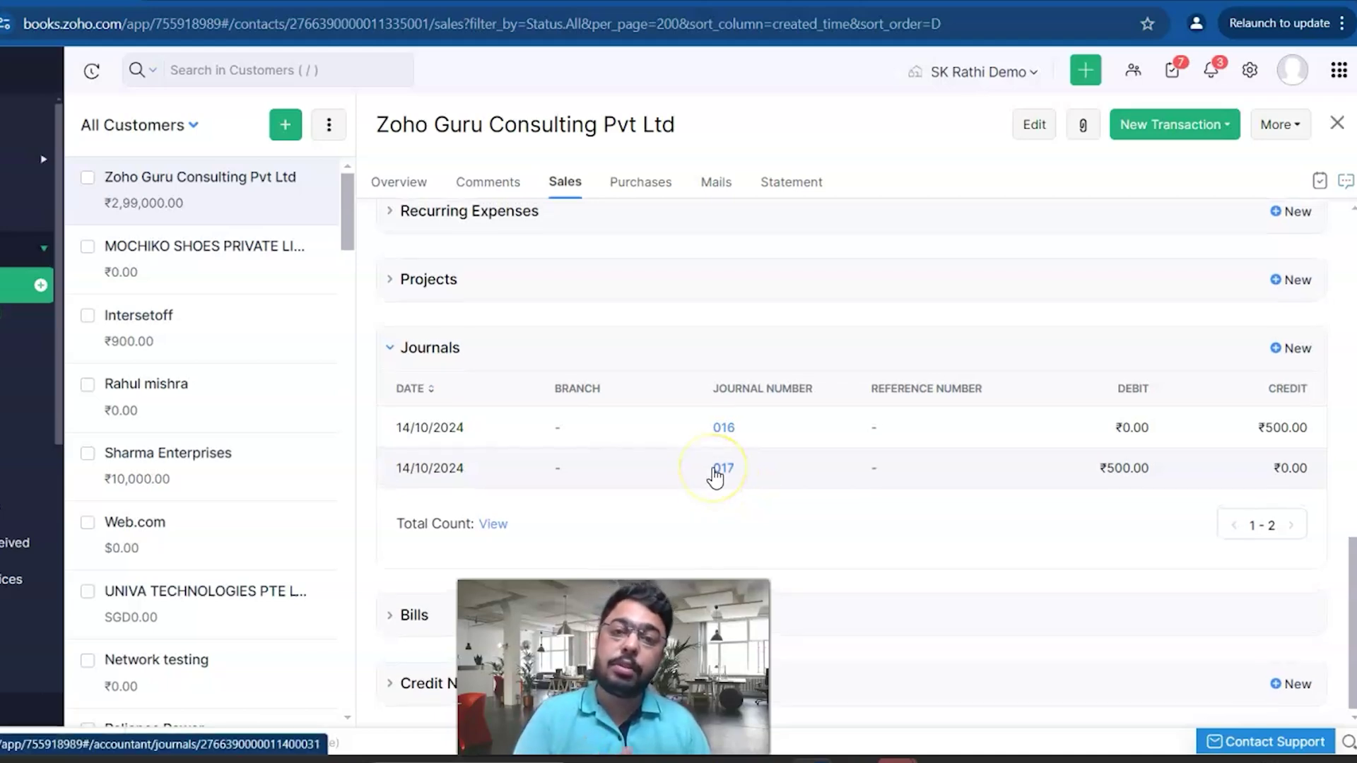
Step: Open invoice DUMMY2-0076 and record a ₹2,95,000 payment for it
scroll(711, 476, "up", 4)
scroll(554, 297, "up", 6)
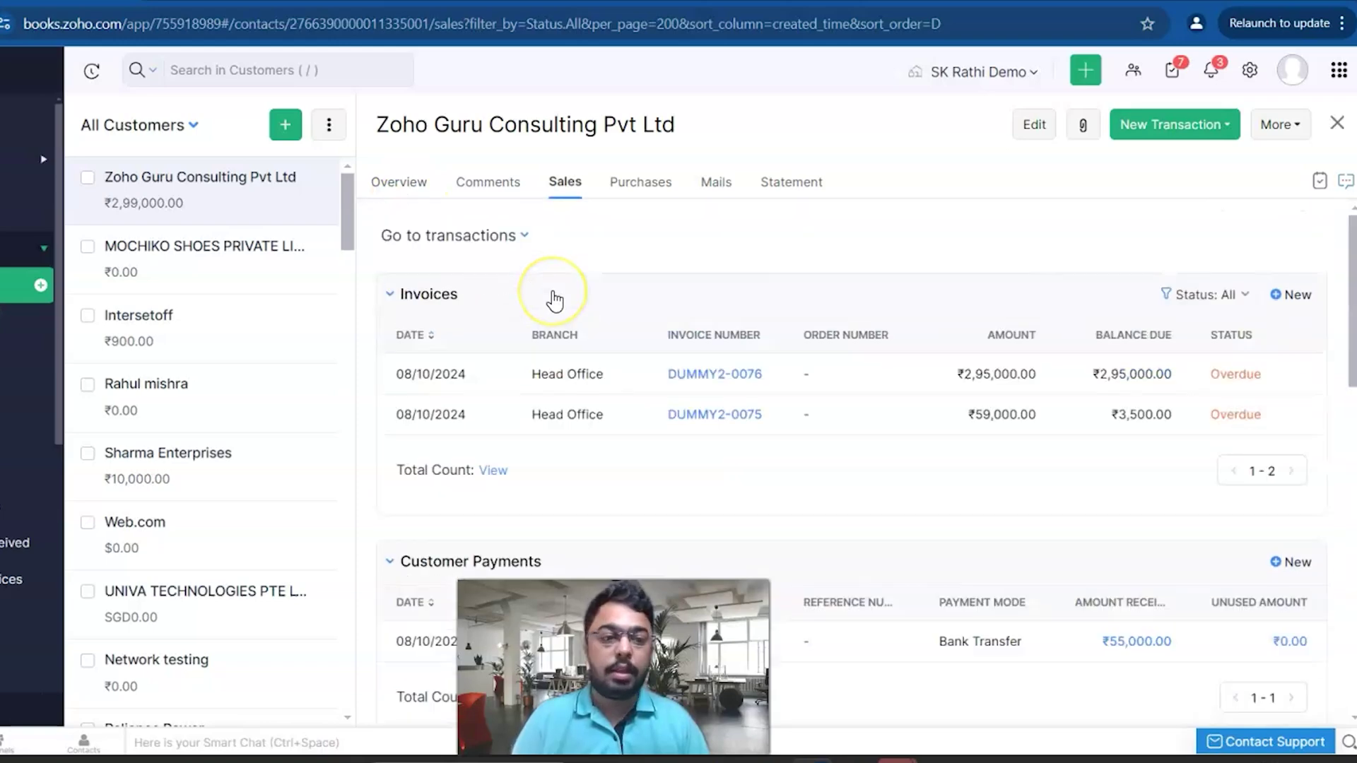
left_click(703, 382)
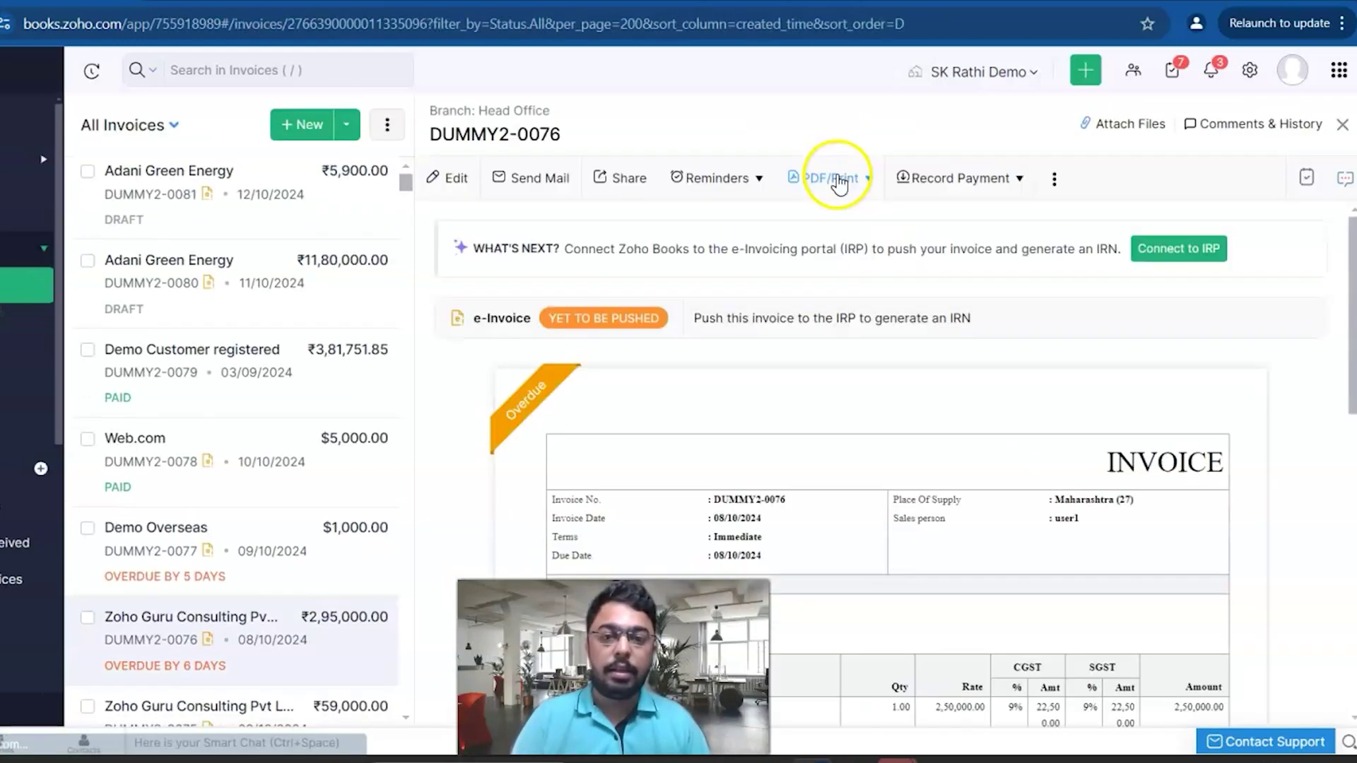
left_click(1018, 179)
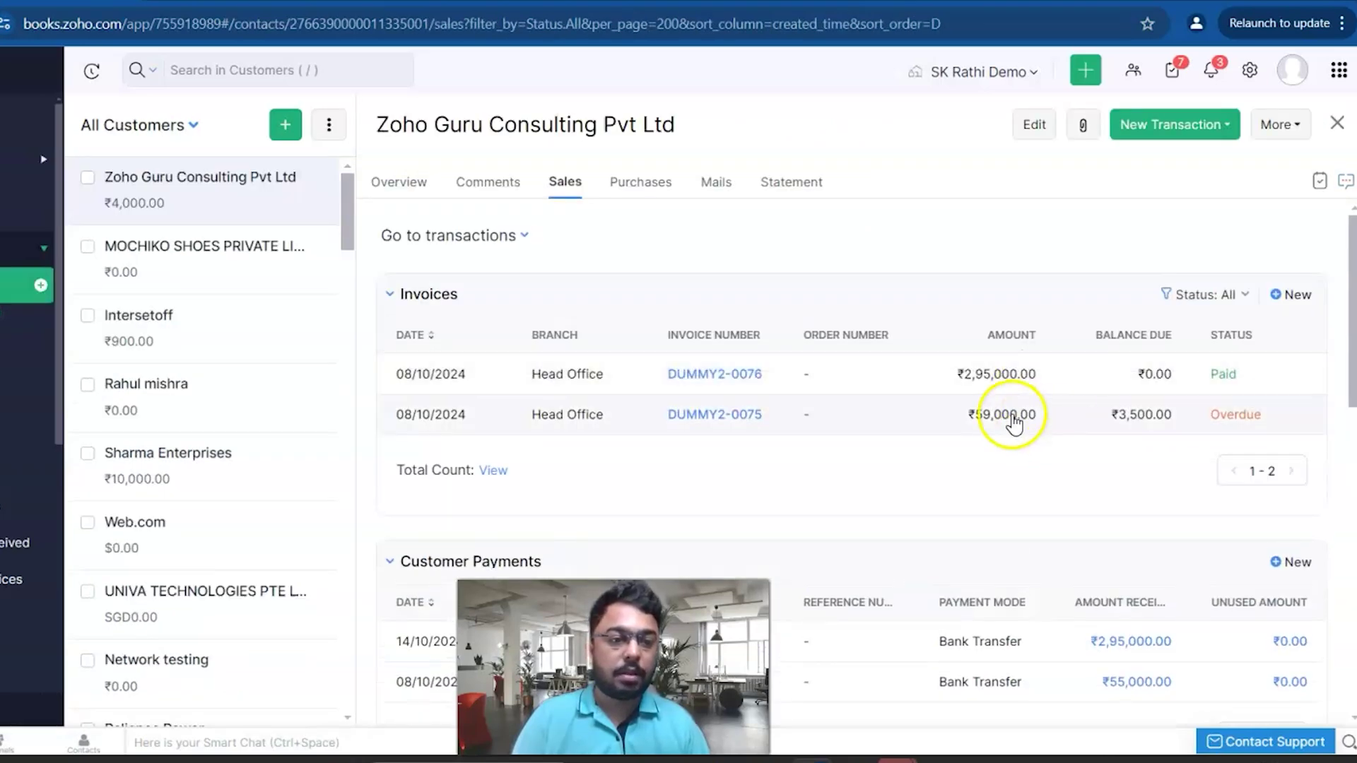
Step: Write off the remaining balance of invoice DUMMY2-0075 and return to the customer's sales transactions
left_click(997, 415)
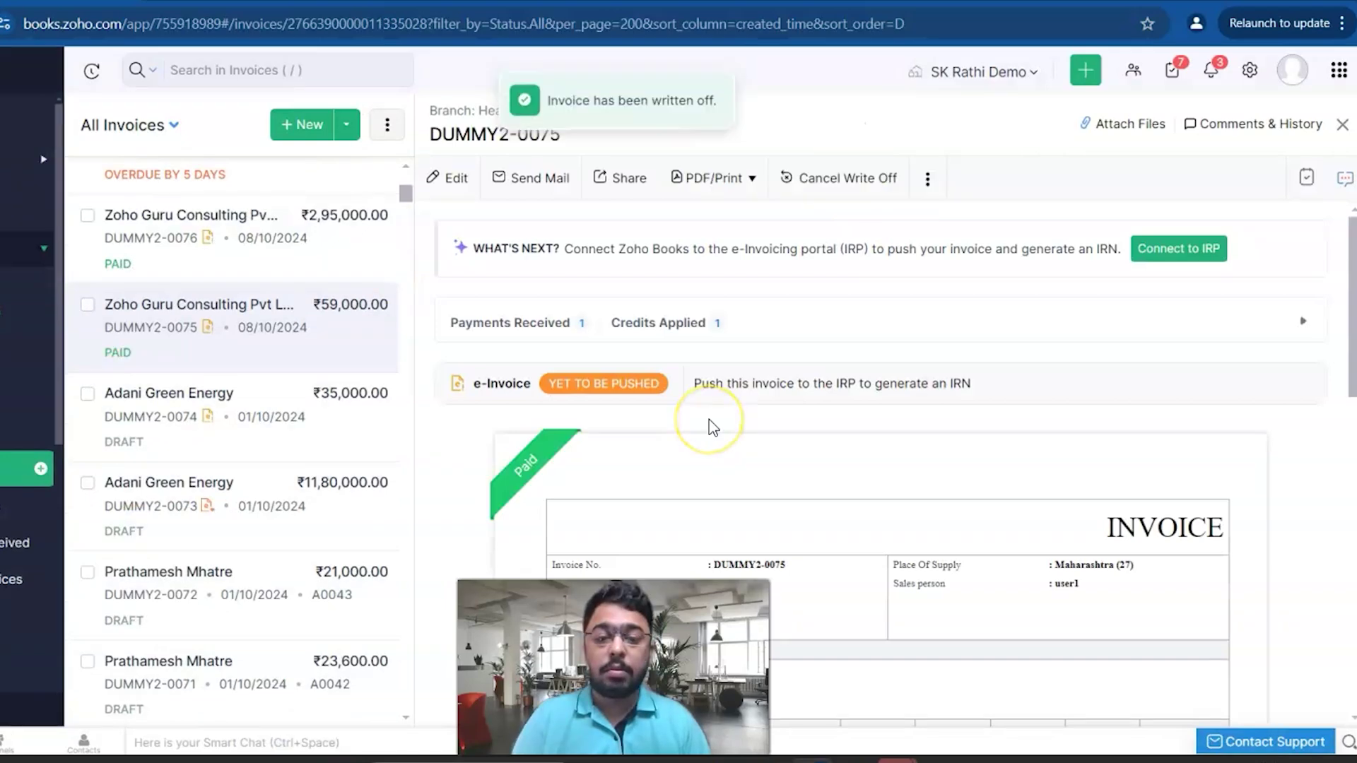
scroll(631, 329, "down", 3)
left_click(627, 290)
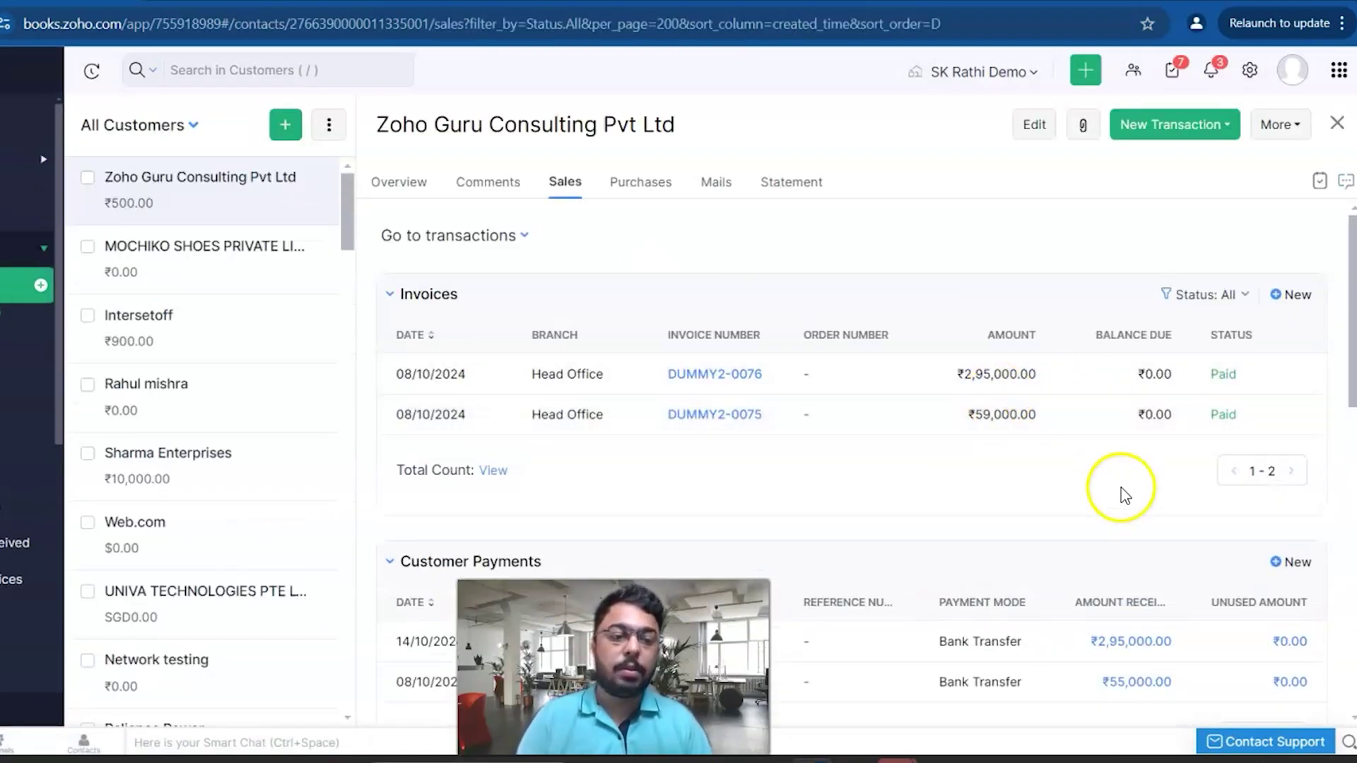
Step: Check the customer's outstanding receivables in the overview, and examine the journal lines in the statement of accounts
left_click(394, 191)
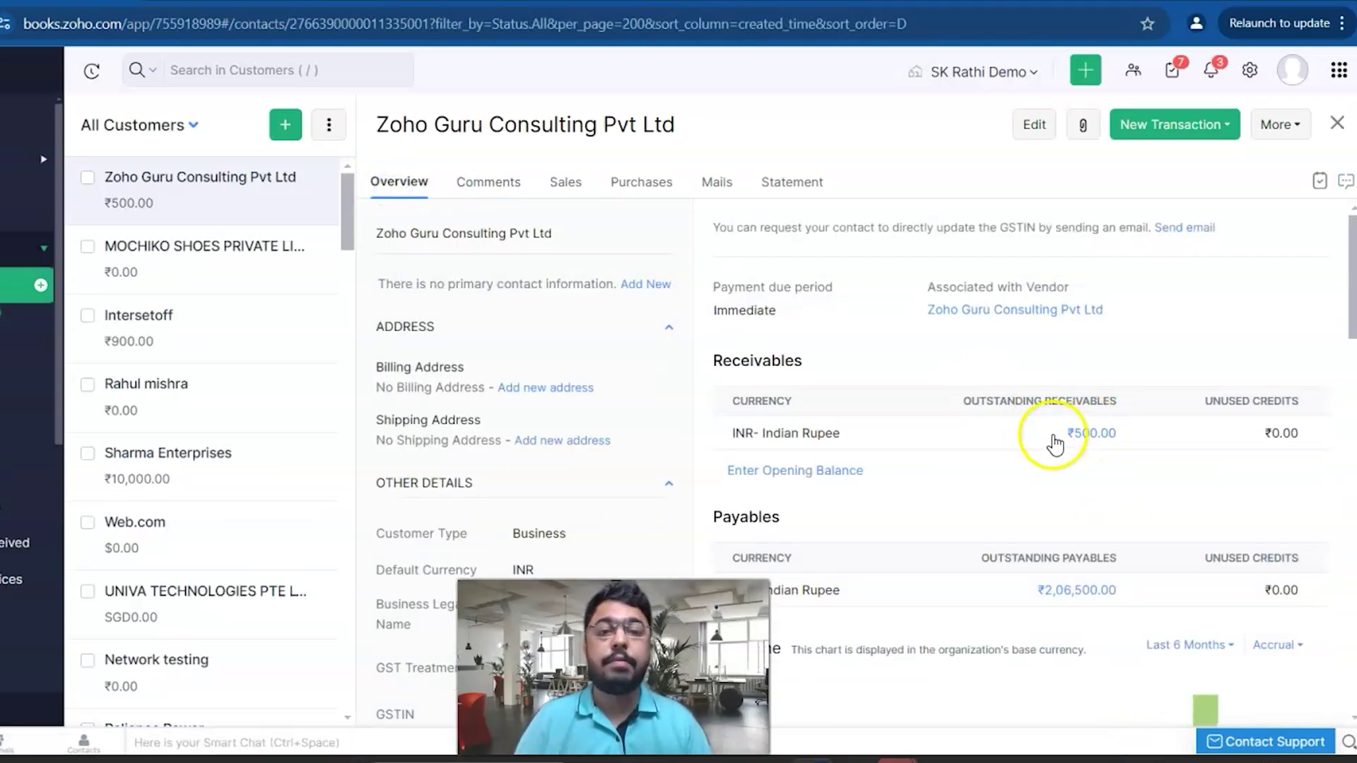
left_click(782, 189)
scroll(951, 475, "down", 6)
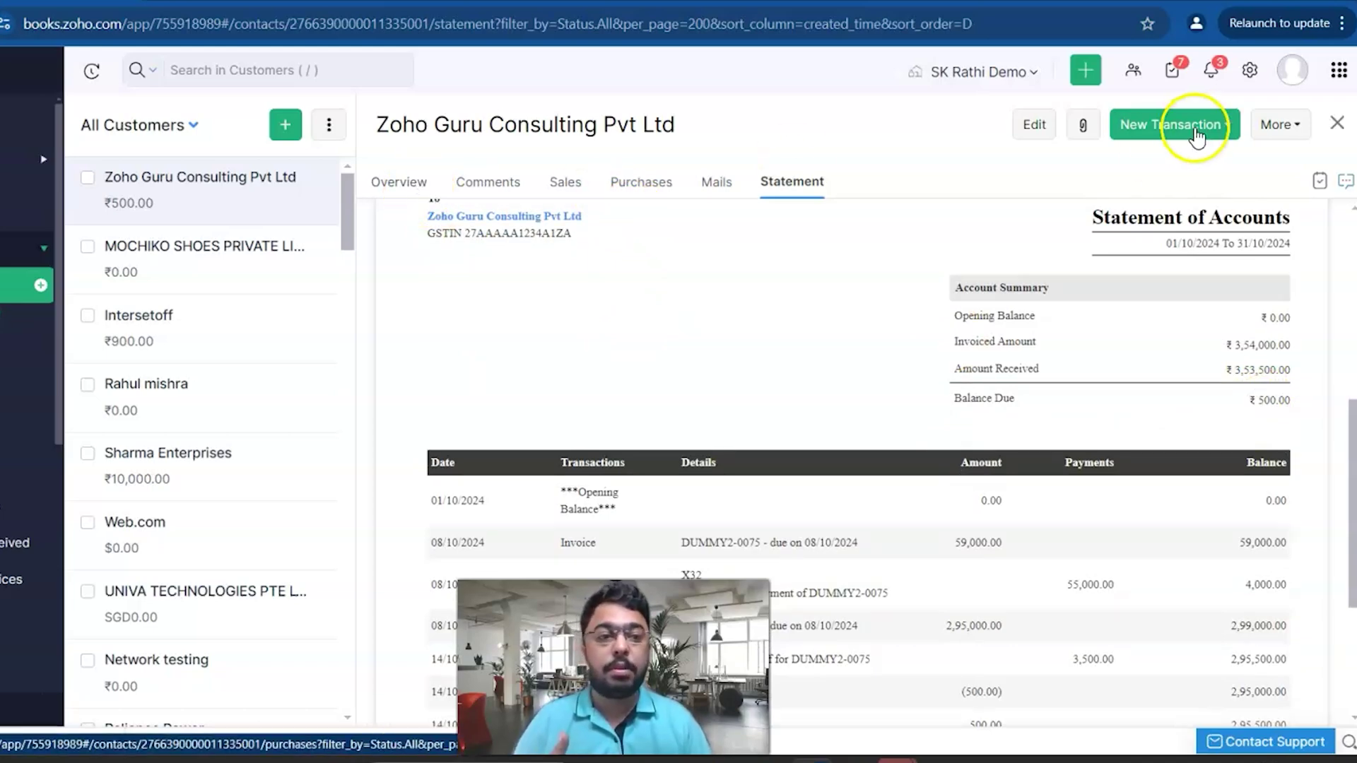
Step: Record a new invoice payment of 500 received from Zoho Guru Consulting Pvt Ltd and save it
left_click(1173, 124)
type("500")
key("Tab")
key("Tab")
key("Tab")
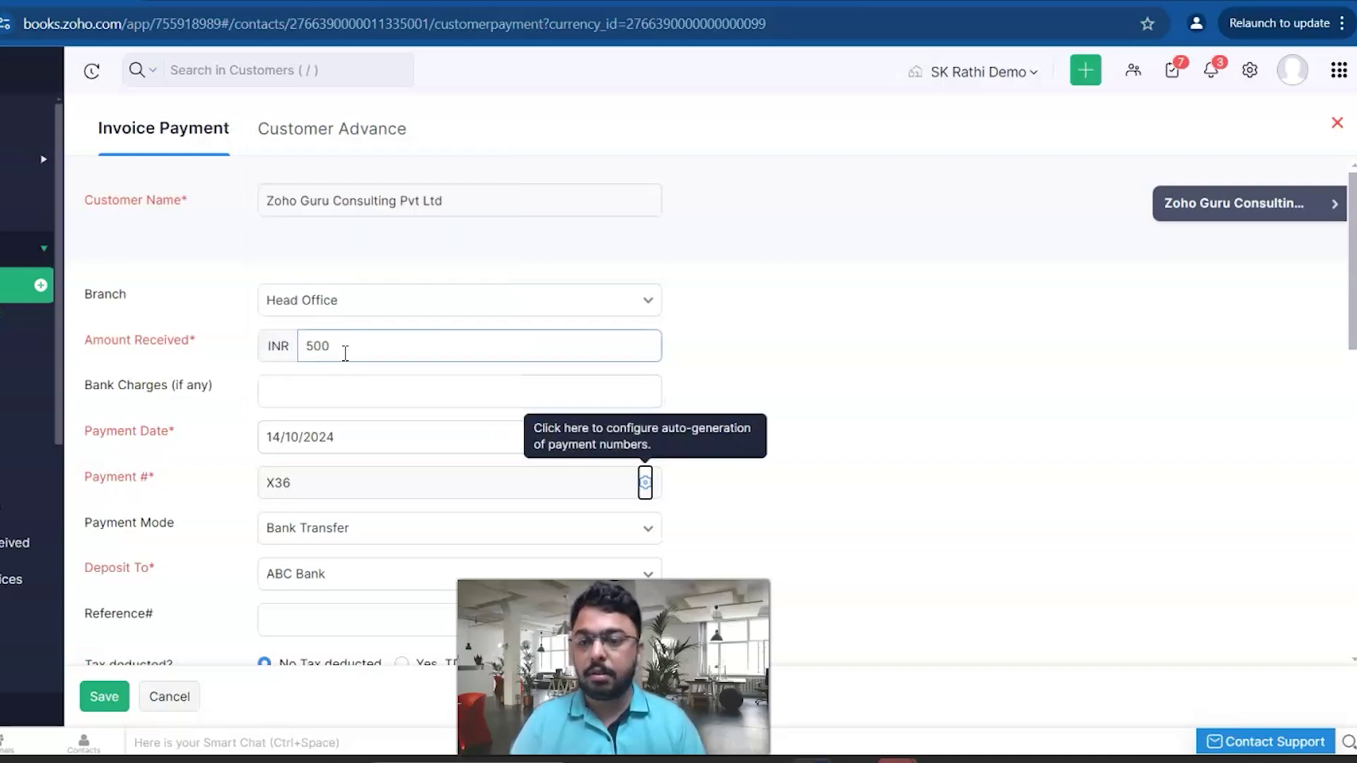
scroll(155, 625, "down", 8)
left_click(106, 697)
left_click(452, 201)
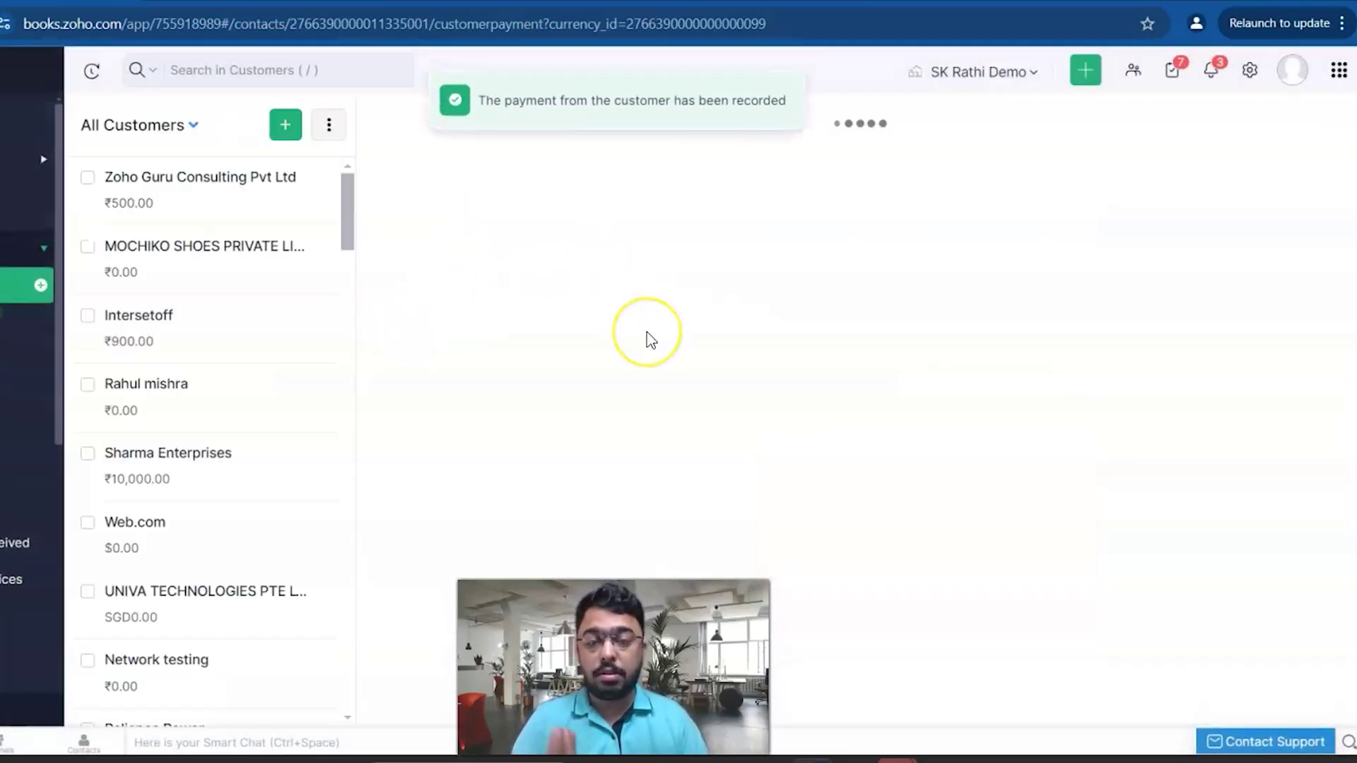
Step: Check the outstanding receivables in Zoho Guru Consulting Pvt Ltd's overview, view the unpaid invoices behind them, and return to the overview
left_click(395, 185)
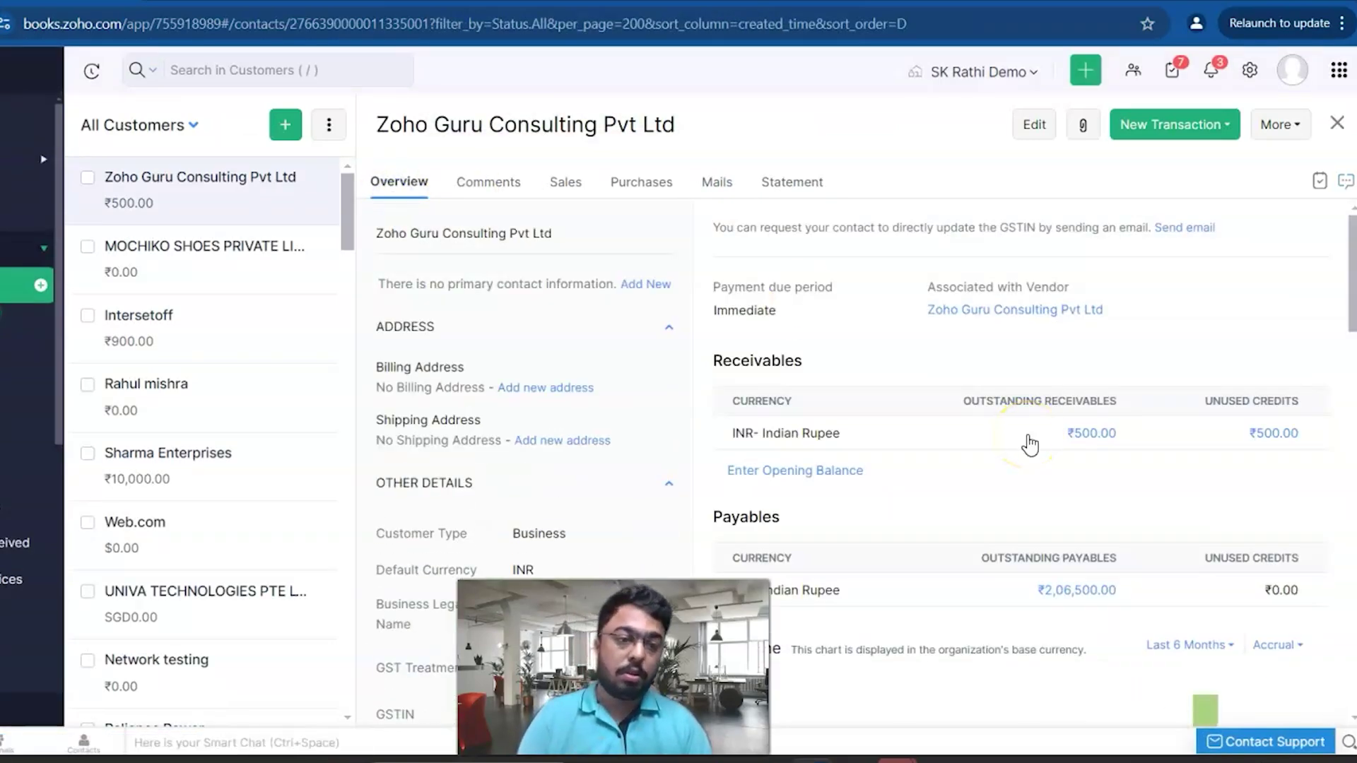
left_click(1090, 433)
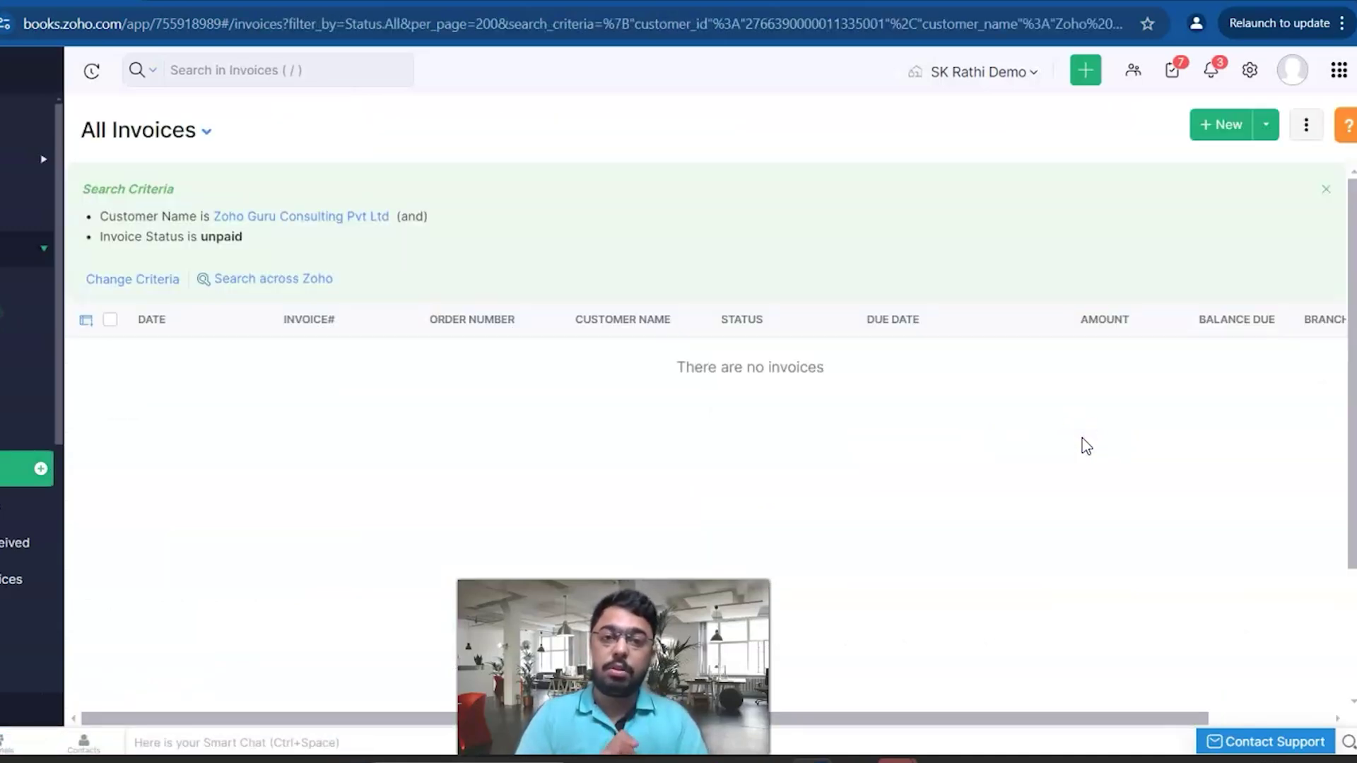
key("alt+Left")
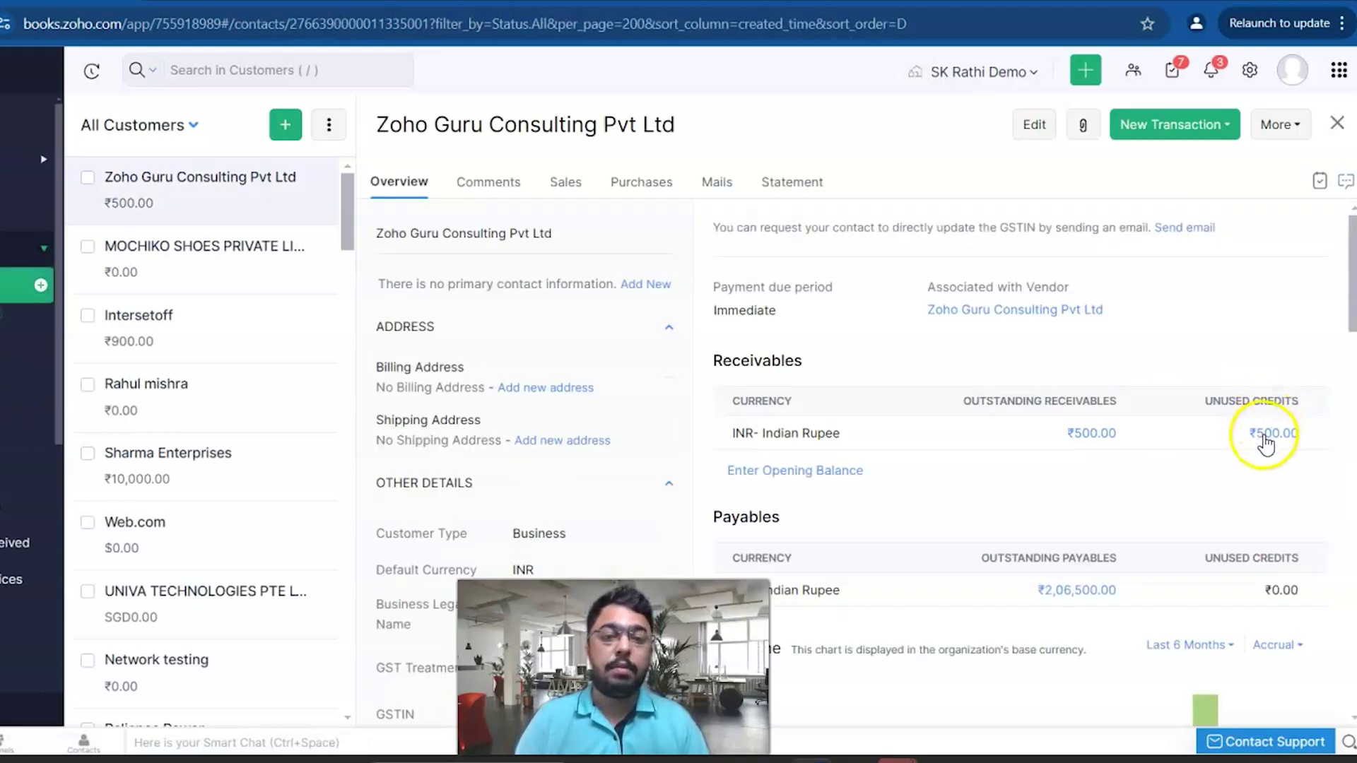
Step: Try to apply the customer's unused excess payment credit of ₹500 to invoices, and close the credit dialog
left_click(1264, 434)
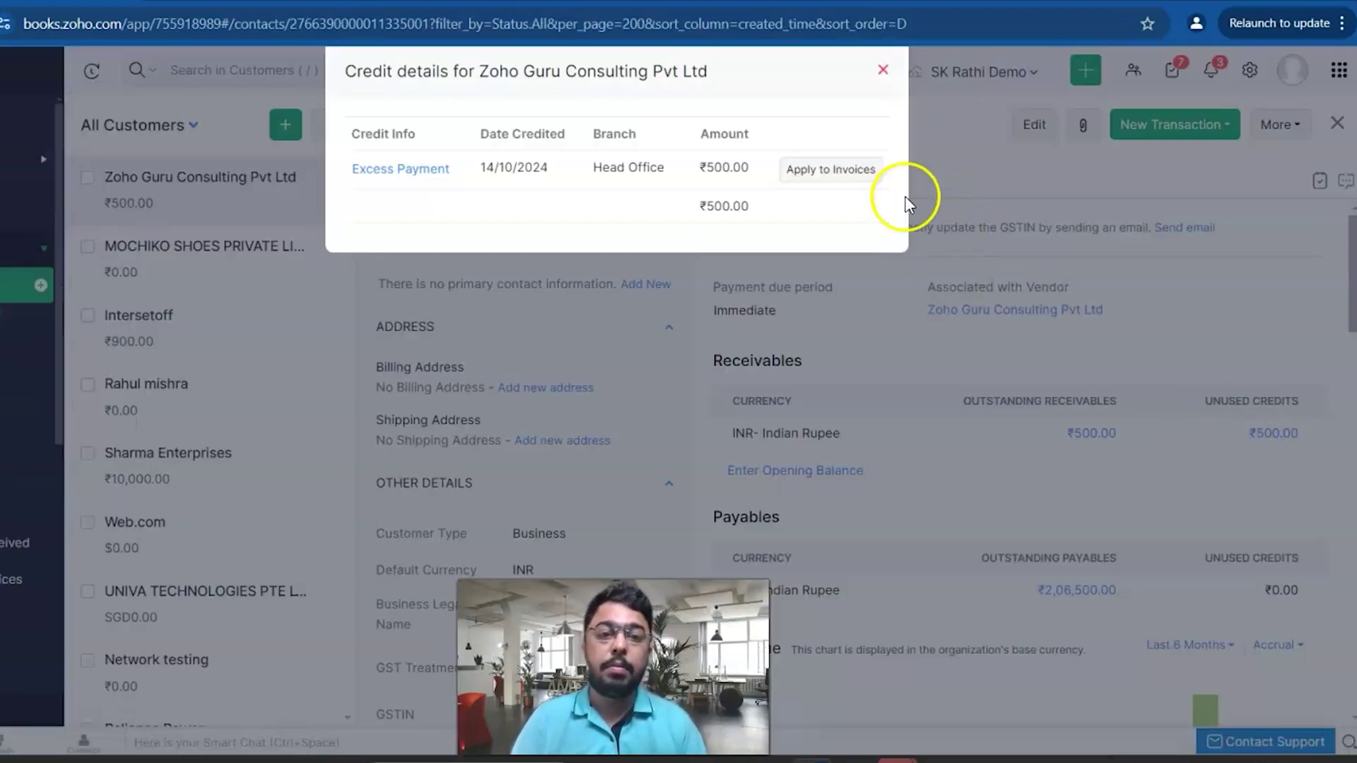
left_click(848, 171)
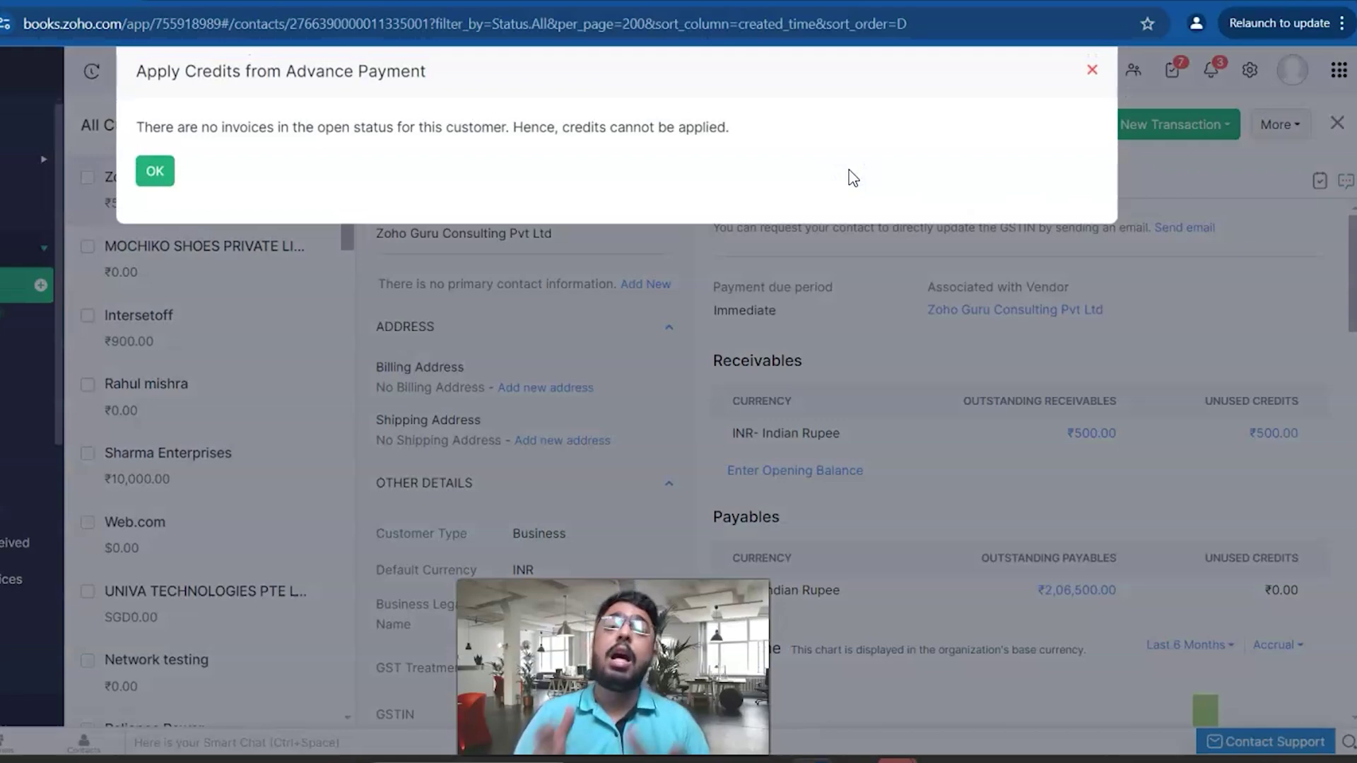
left_click(1092, 69)
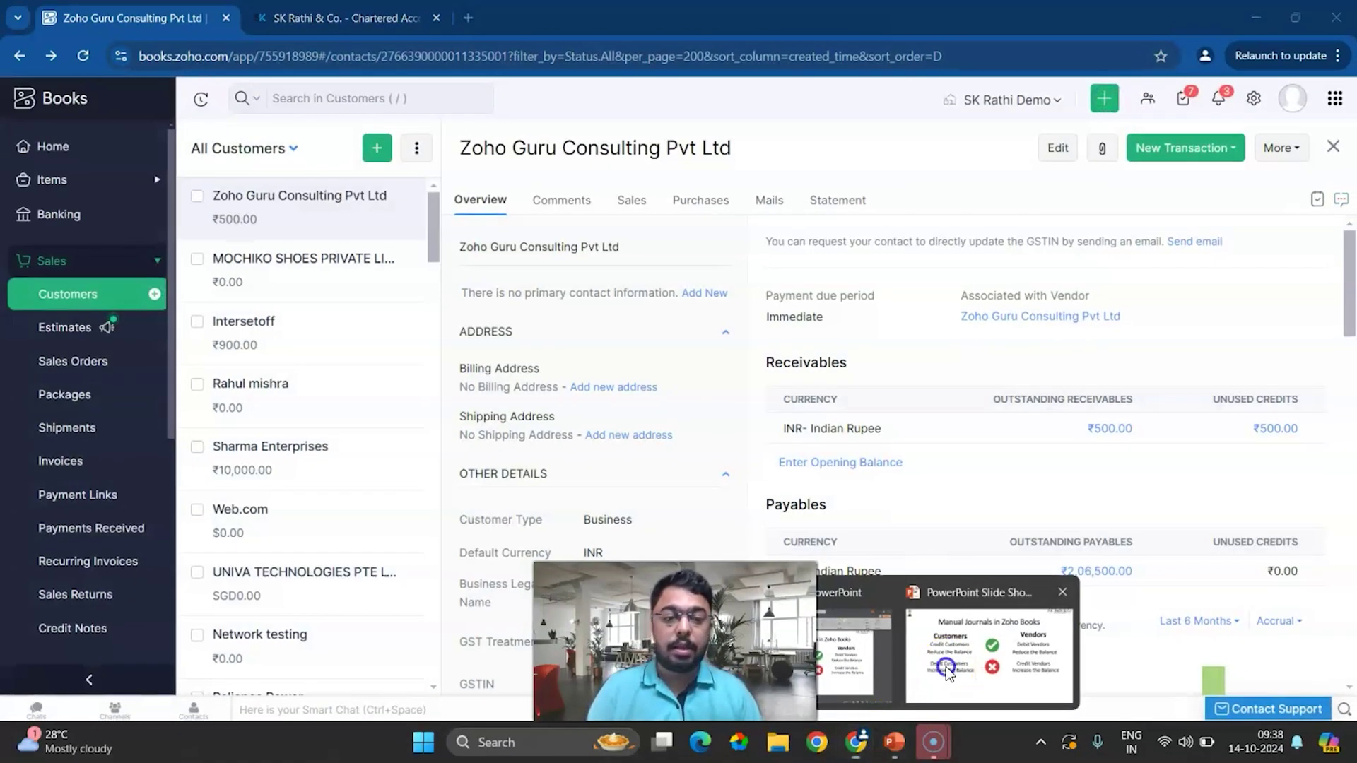
Step: Switch to the PowerPoint slide show with the Manual Journals in Zoho Books slide on customer and vendor balances
left_click(927, 655)
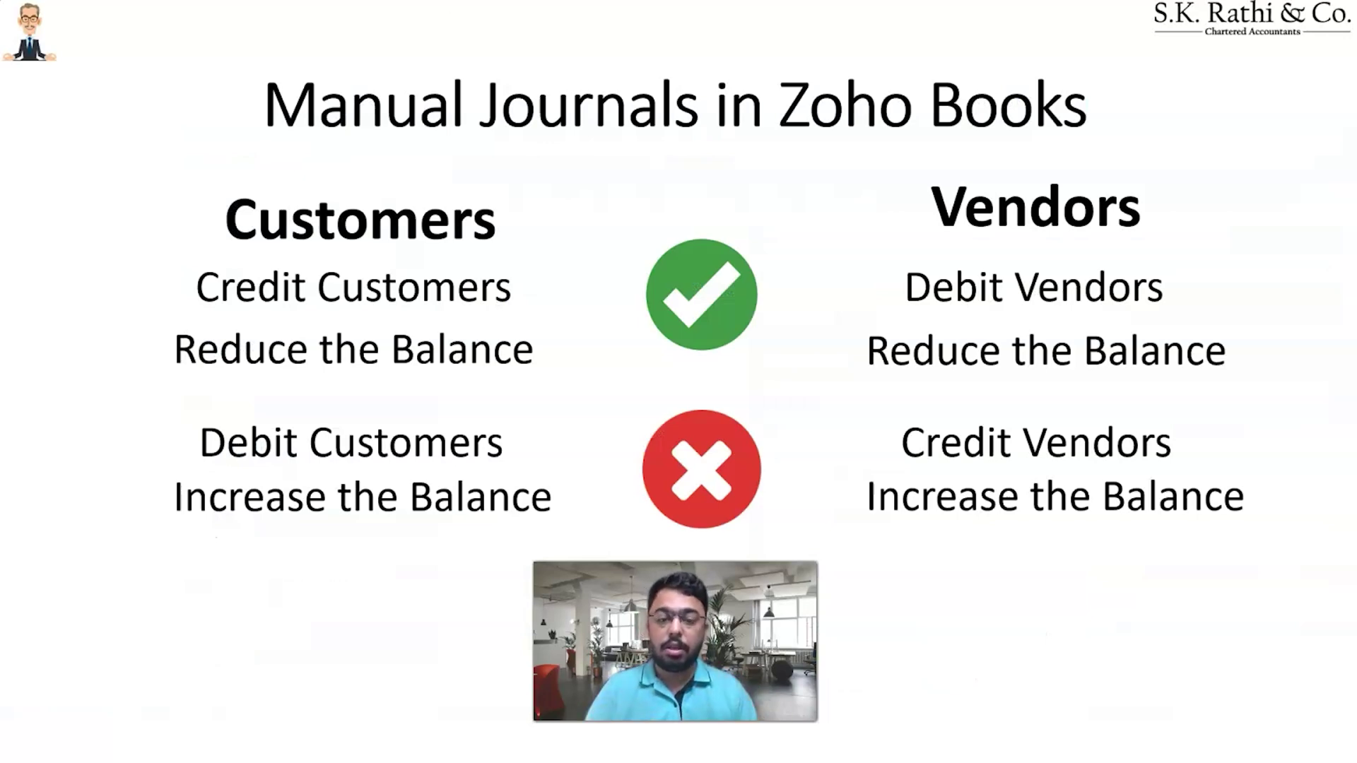